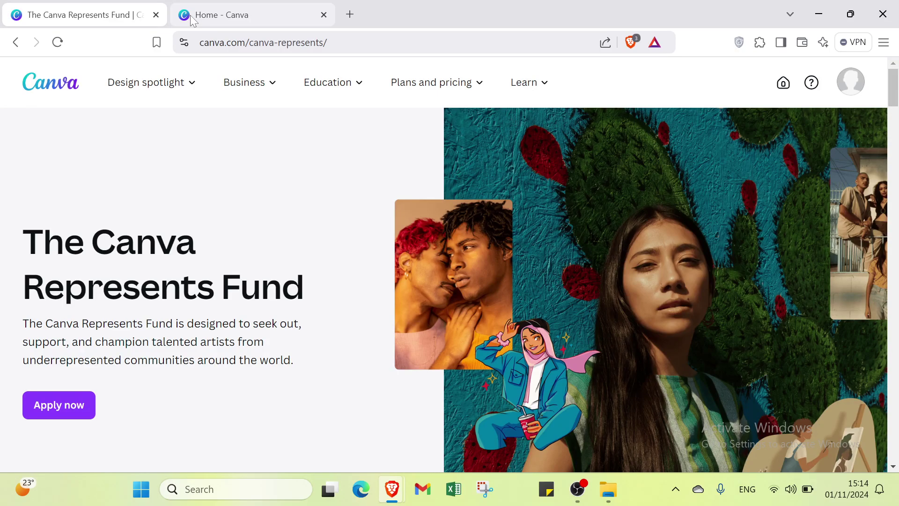
# Scroll through the Canva Represents Fund page
pyautogui.scroll(-5, 230, 167)
pyautogui.scroll(5, 268, 228)
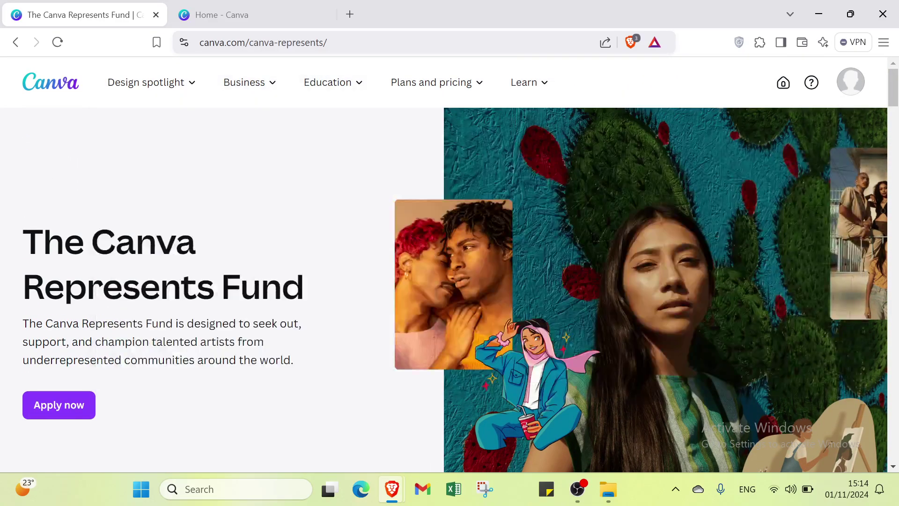
pyautogui.moveTo(328, 43); pyautogui.dragTo(200, 43)
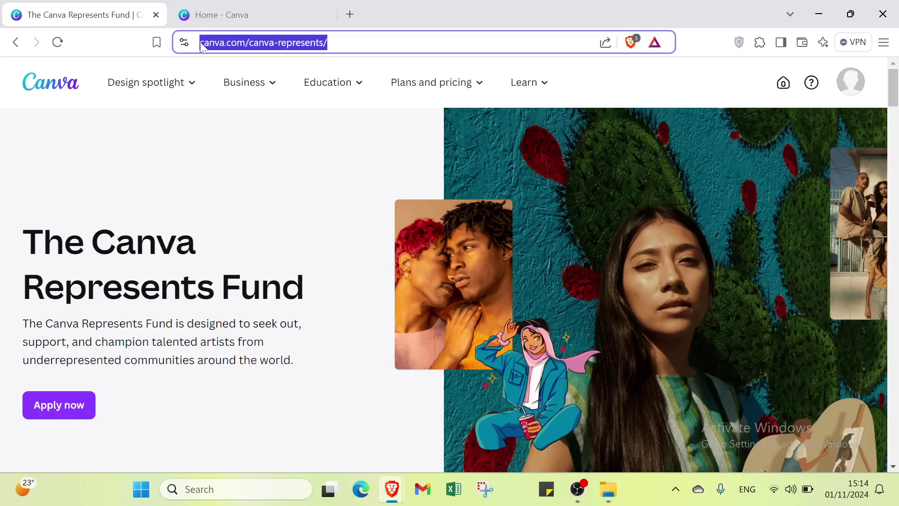
pyautogui.moveTo(244, 81)
pyautogui.click(281, 408)
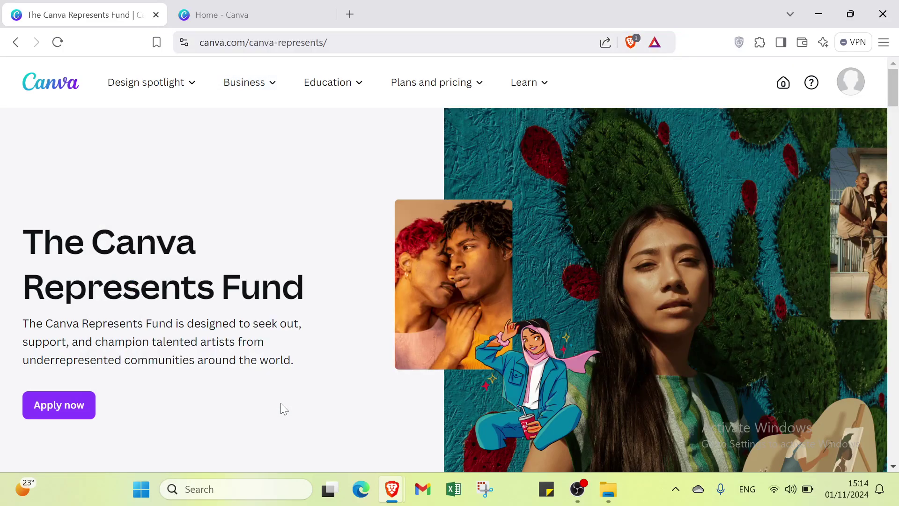
pyautogui.scroll(-8, 297, 328)
pyautogui.scroll(5, 298, 320)
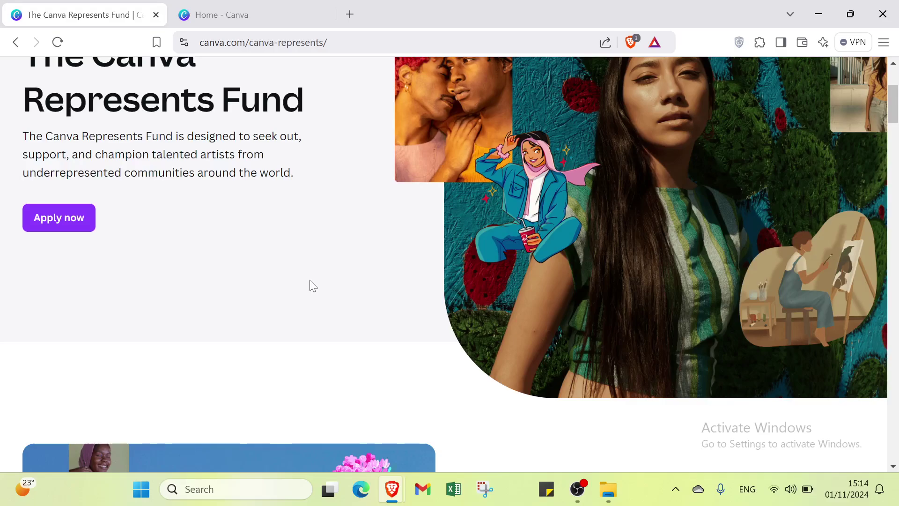
pyautogui.scroll(-4, 313, 285)
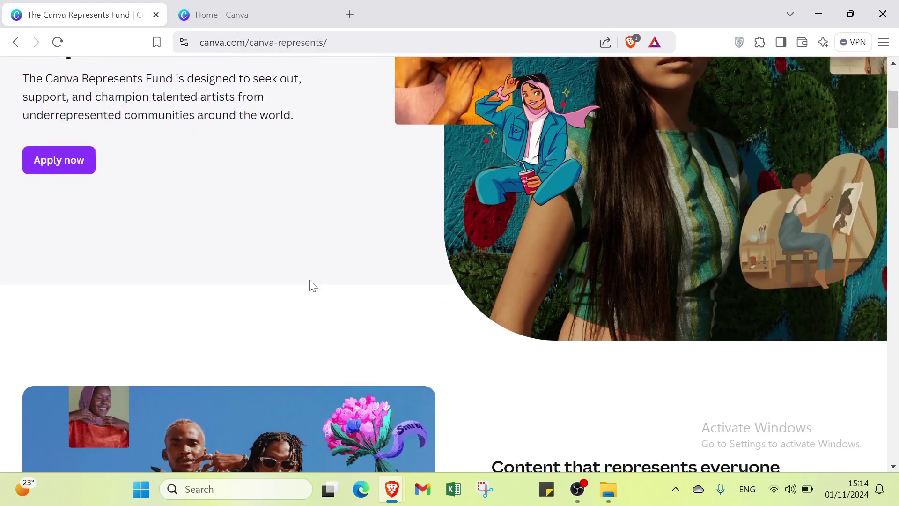
pyautogui.scroll(-3, 310, 281)
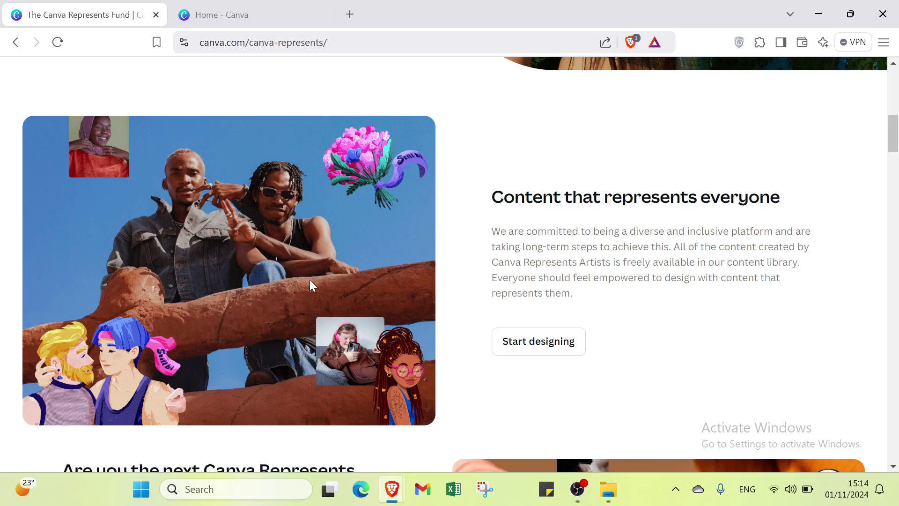
pyautogui.scroll(-2, 310, 284)
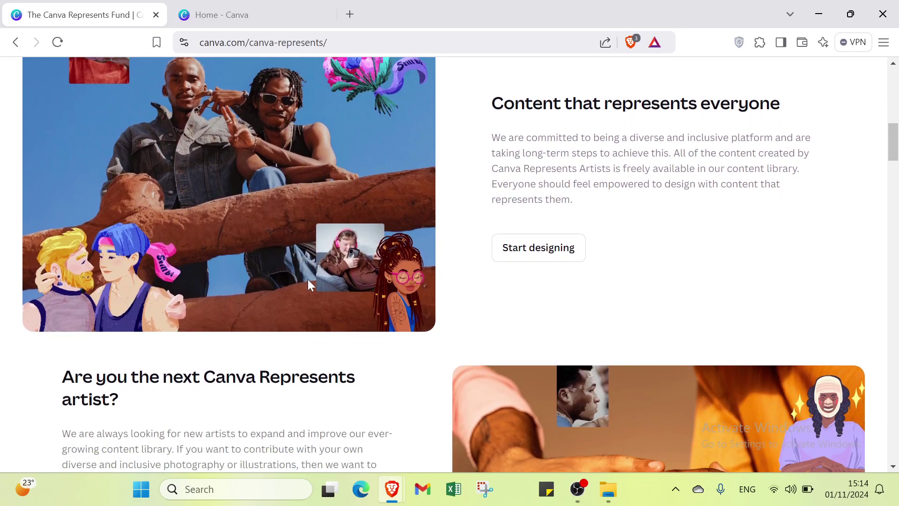
pyautogui.scroll(-4, 307, 279)
pyautogui.scroll(-4, 308, 283)
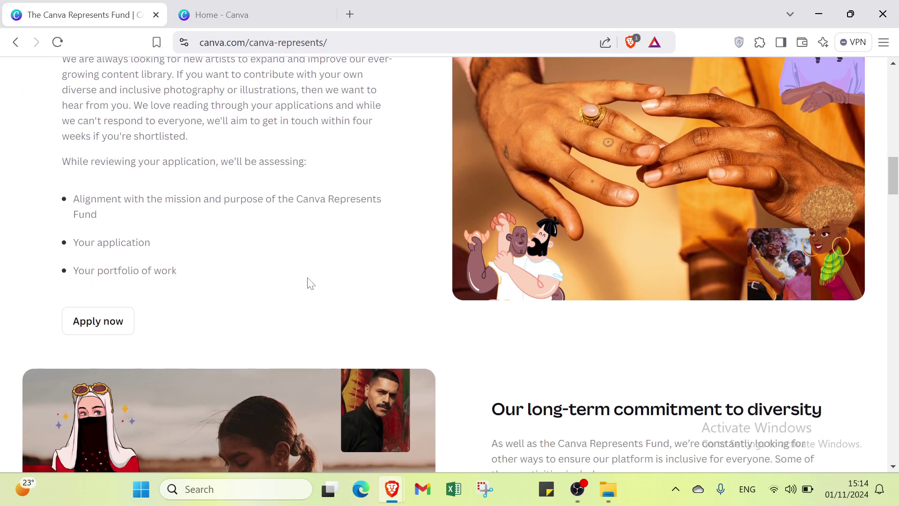
pyautogui.scroll(-4, 309, 282)
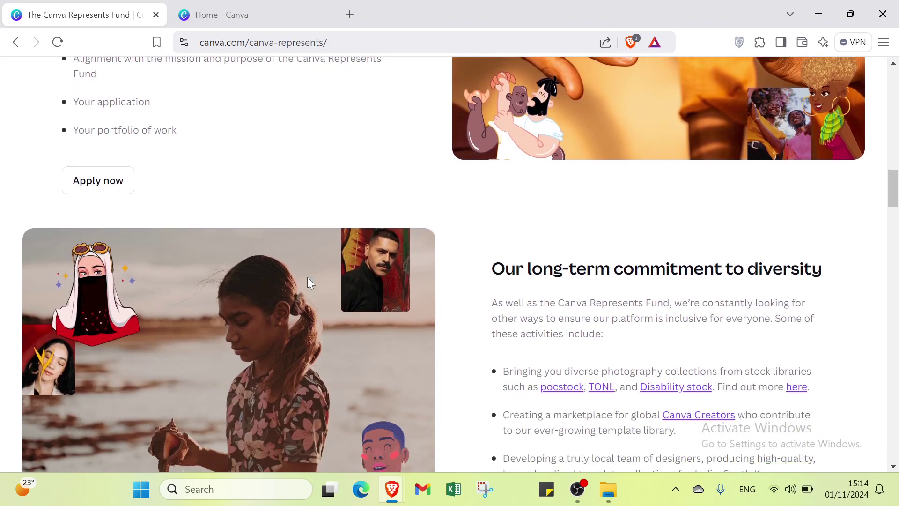
pyautogui.scroll(-4, 307, 281)
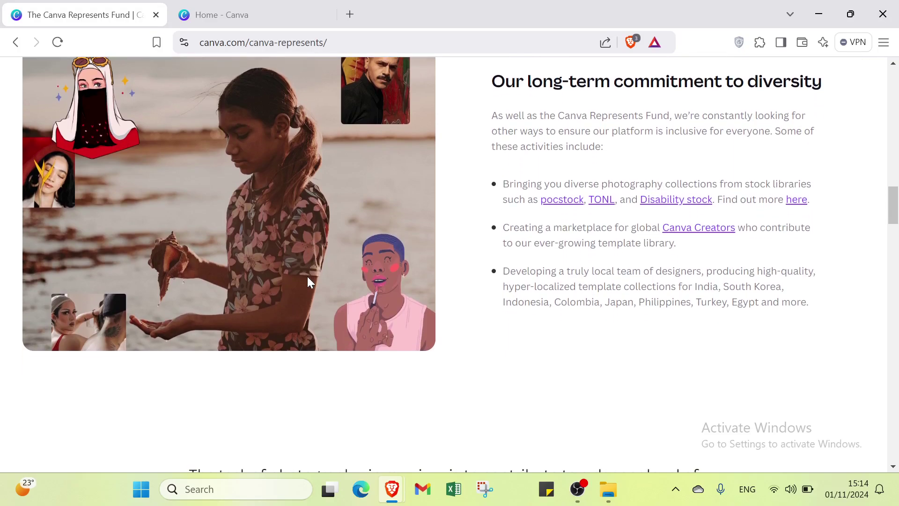
pyautogui.scroll(-2, 308, 281)
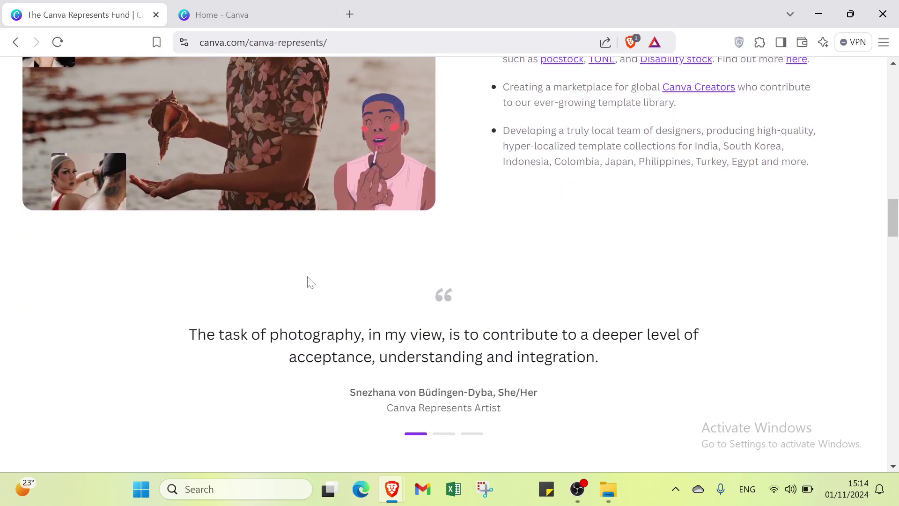
pyautogui.scroll(-2, 309, 282)
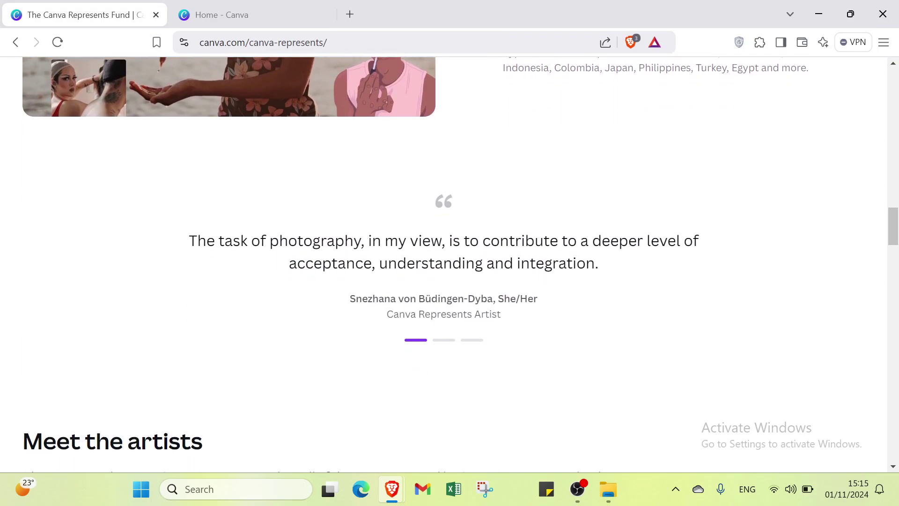
pyautogui.scroll(-4, 307, 277)
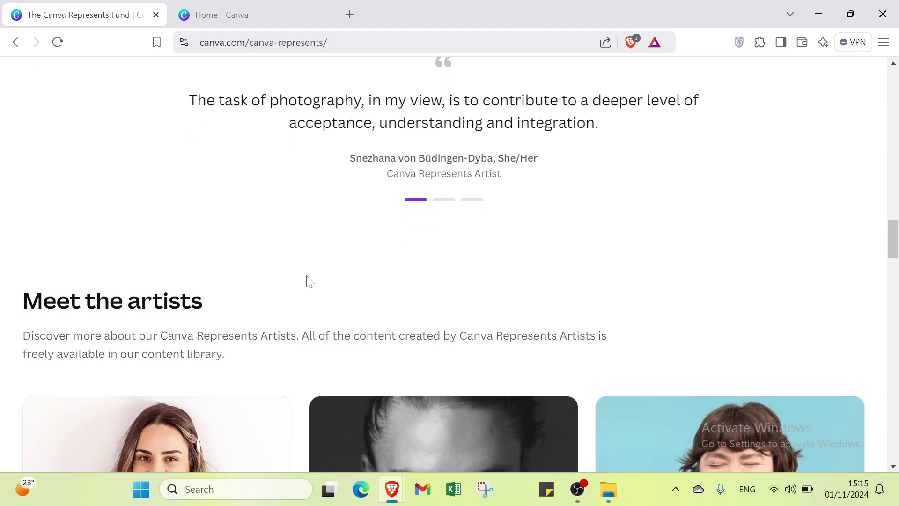
pyautogui.scroll(-4, 308, 281)
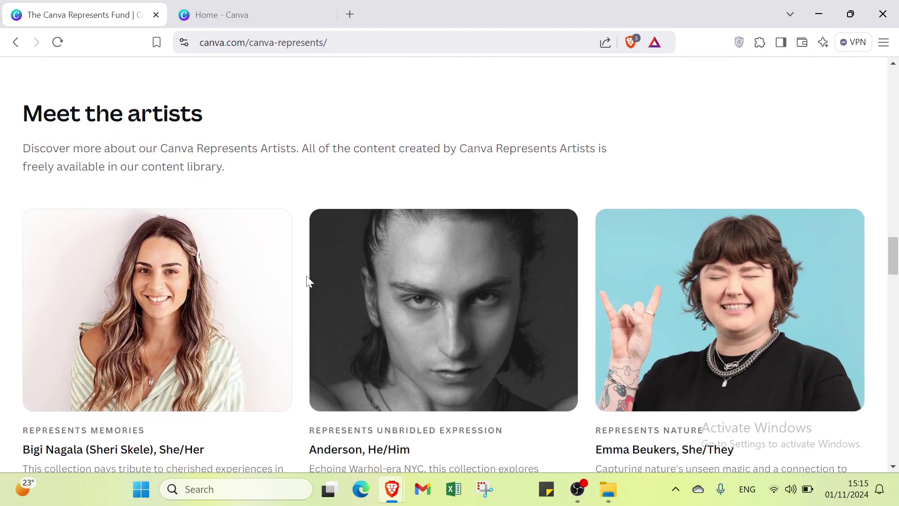
pyautogui.scroll(-2, 309, 281)
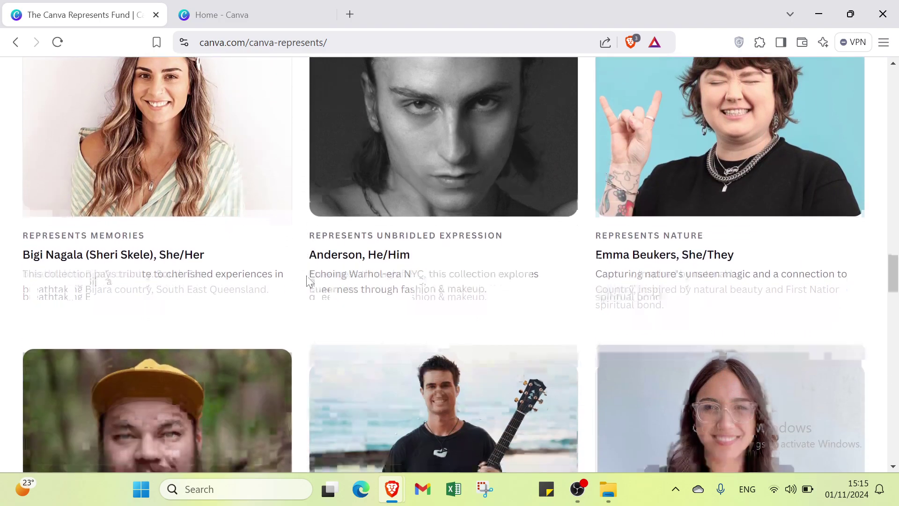
pyautogui.scroll(20, 308, 281)
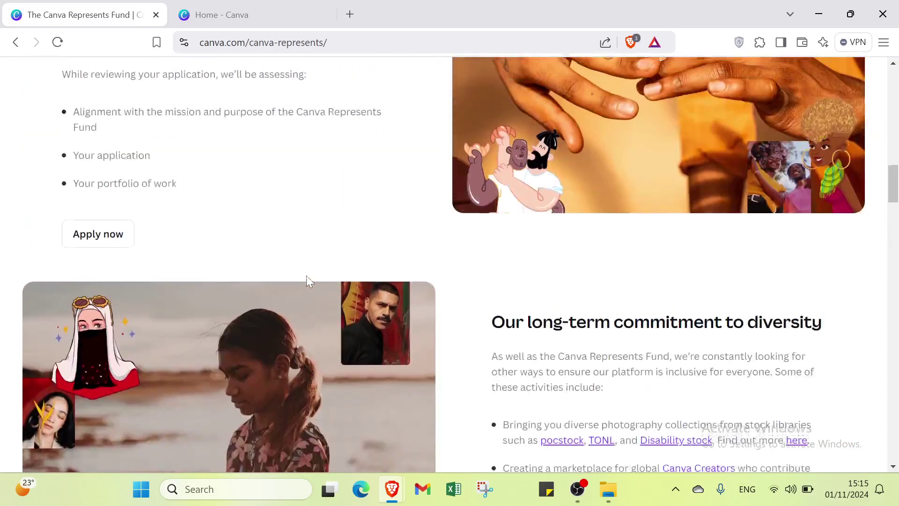
pyautogui.scroll(15, 308, 282)
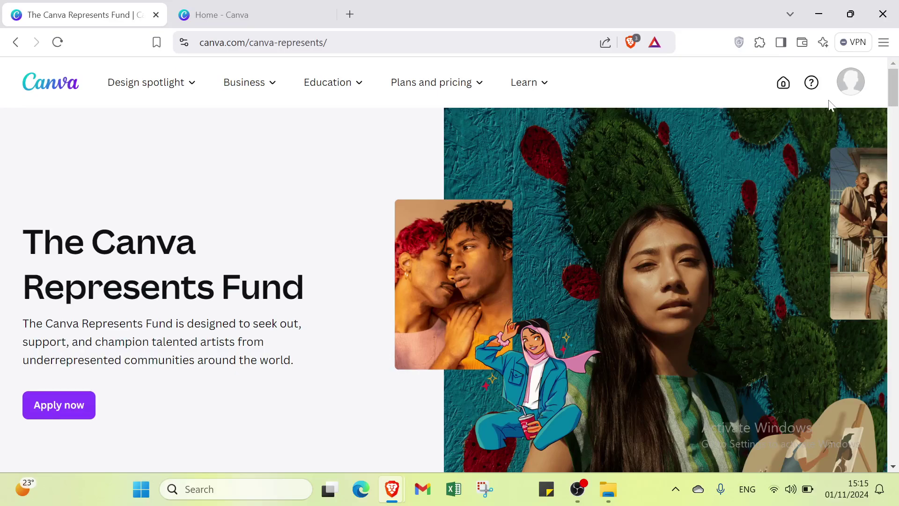
# Glance at the account options, then return to the Canva Home tab
pyautogui.click(268, 6)
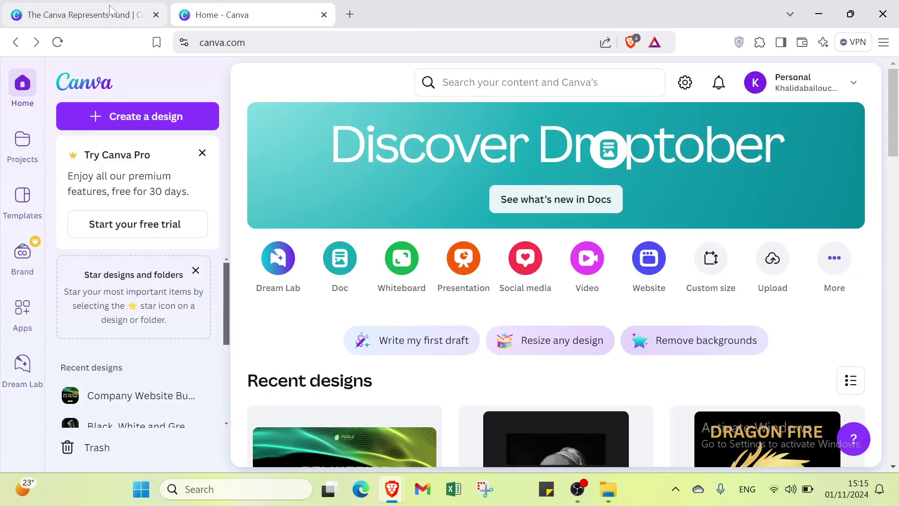
pyautogui.click(114, 13)
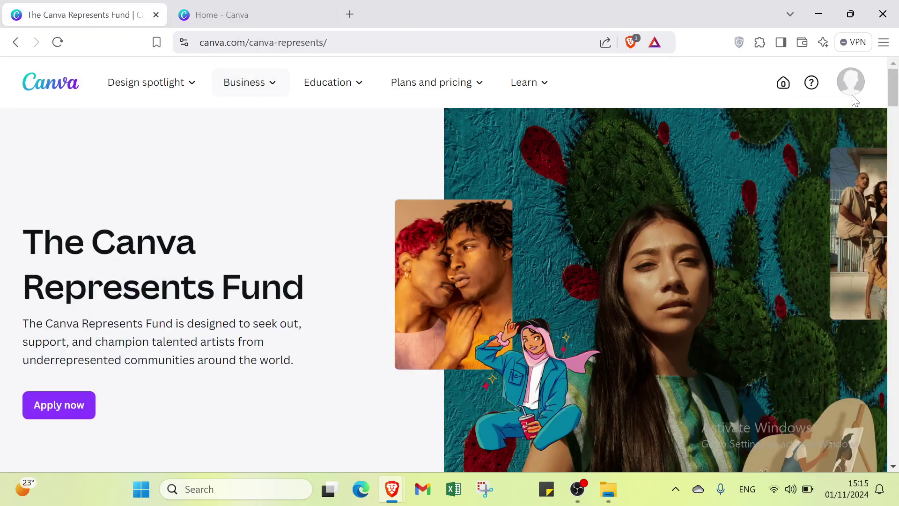
pyautogui.click(851, 92)
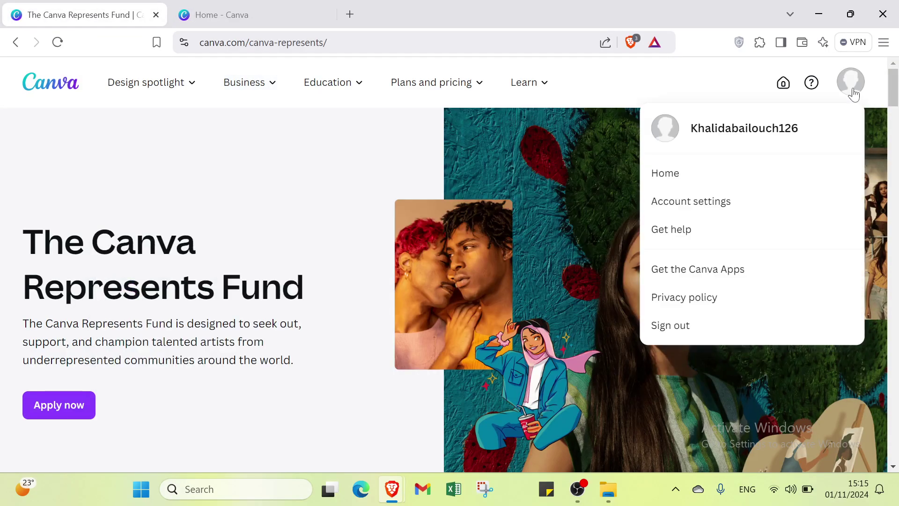
pyautogui.click(584, 177)
pyautogui.click(207, 6)
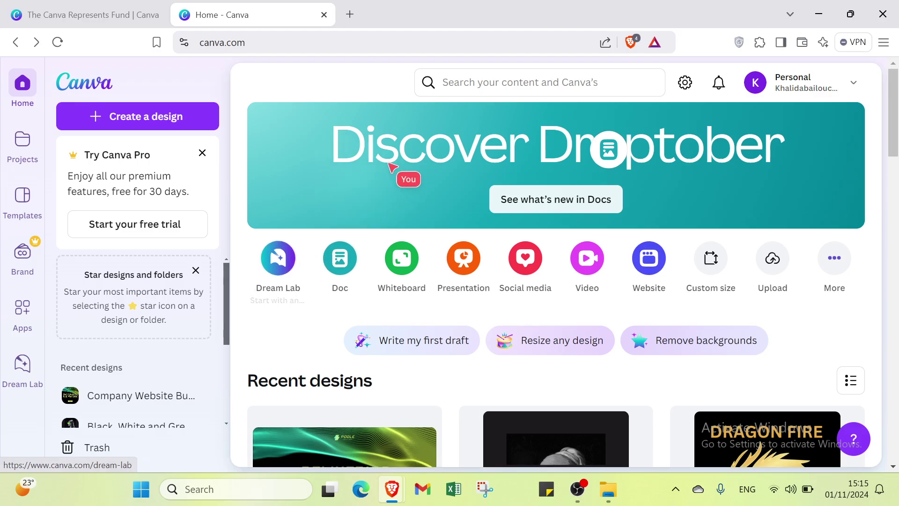
# Search Canva for 'websites' to list the 2,282 website templates
pyautogui.click(515, 82)
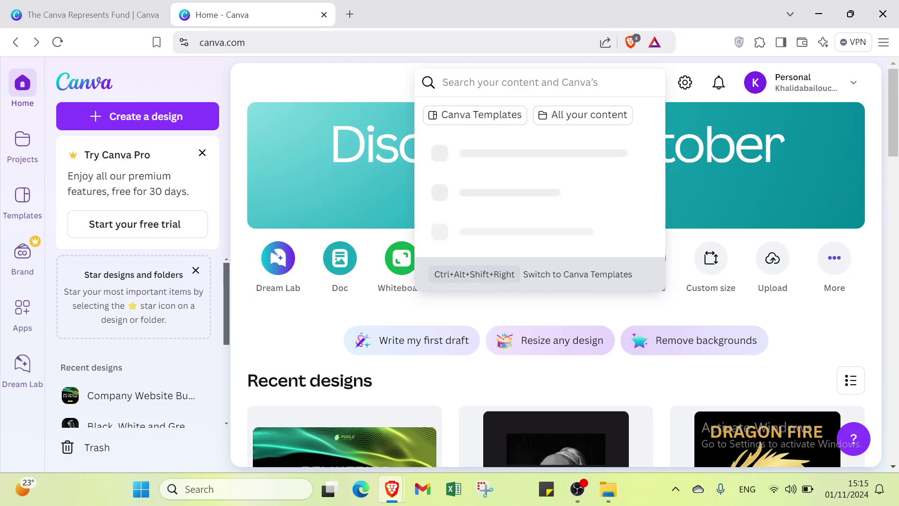
pyautogui.write('we')
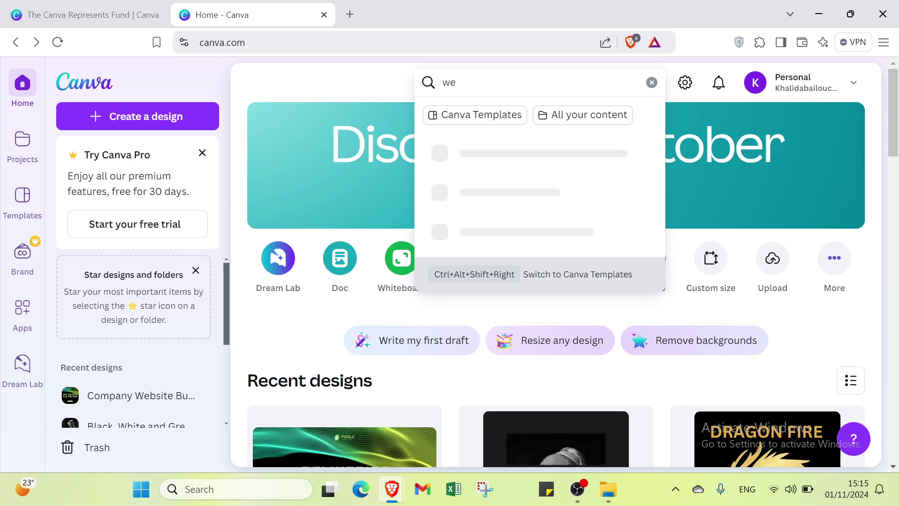
pyautogui.write('bsites')
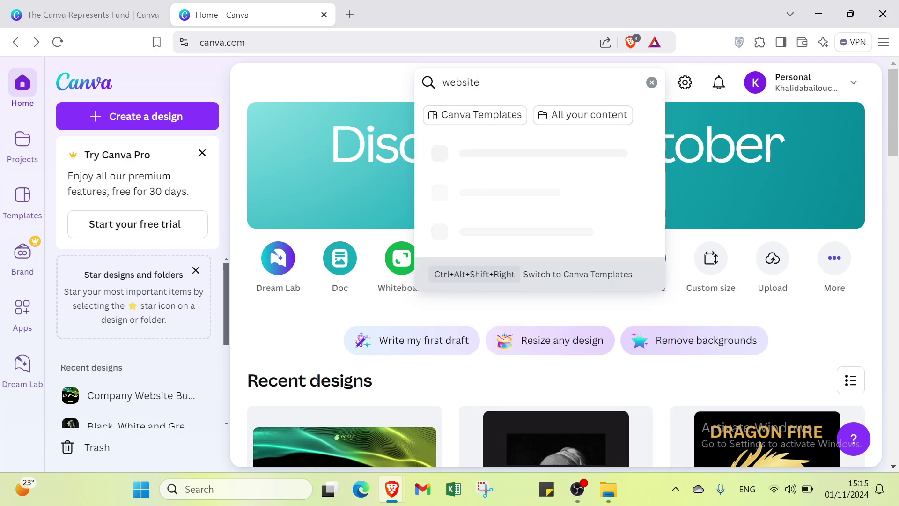
pyautogui.press('Return')
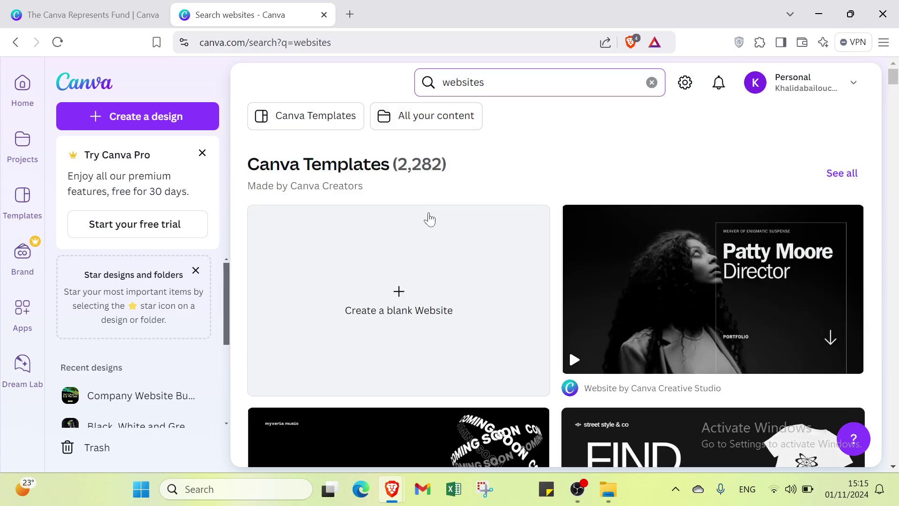
pyautogui.scroll(-2, 427, 213)
pyautogui.scroll(-10, 426, 213)
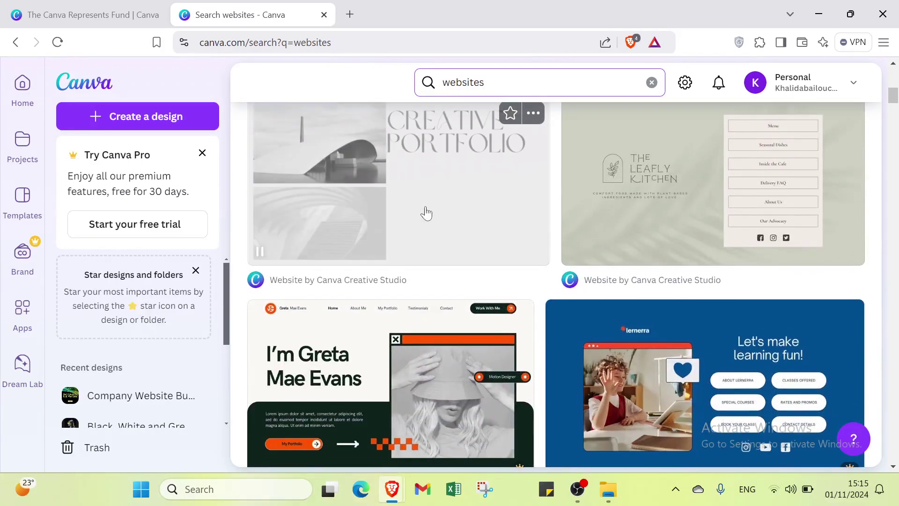
pyautogui.scroll(6, 427, 213)
pyautogui.scroll(6, 426, 213)
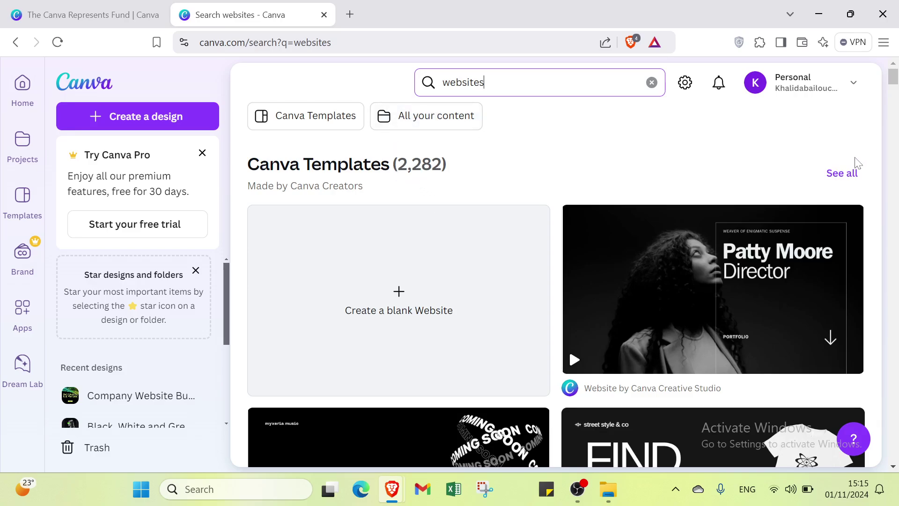
# Open the filters for all website templates and choose the Instagram Stories social media category
pyautogui.click(850, 173)
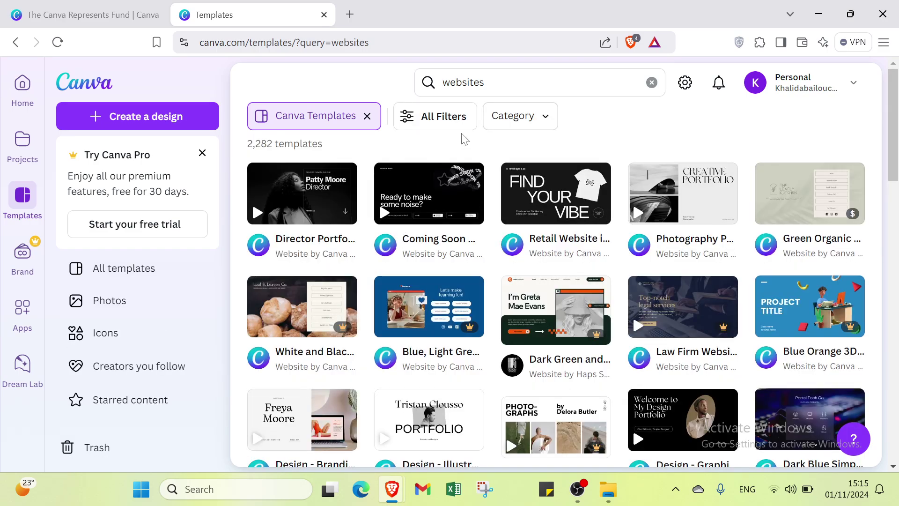
pyautogui.click(458, 125)
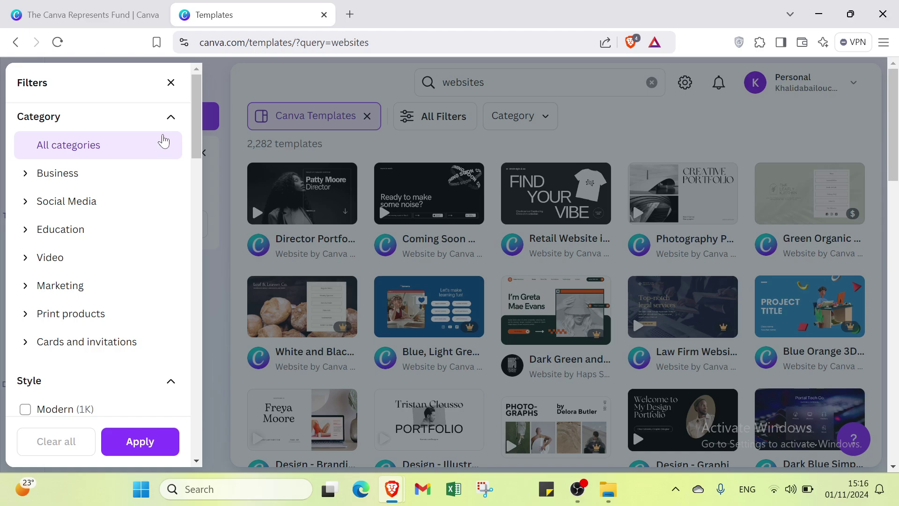
pyautogui.click(124, 178)
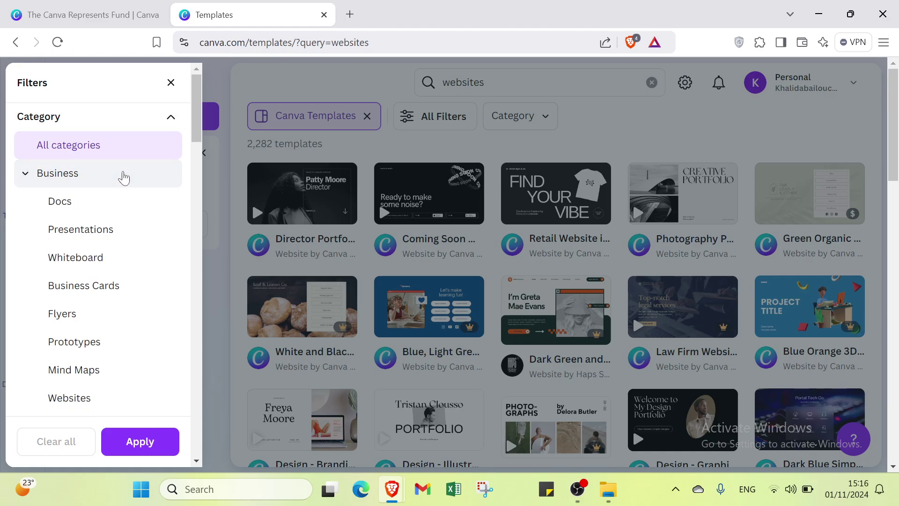
pyautogui.scroll(-5, 117, 205)
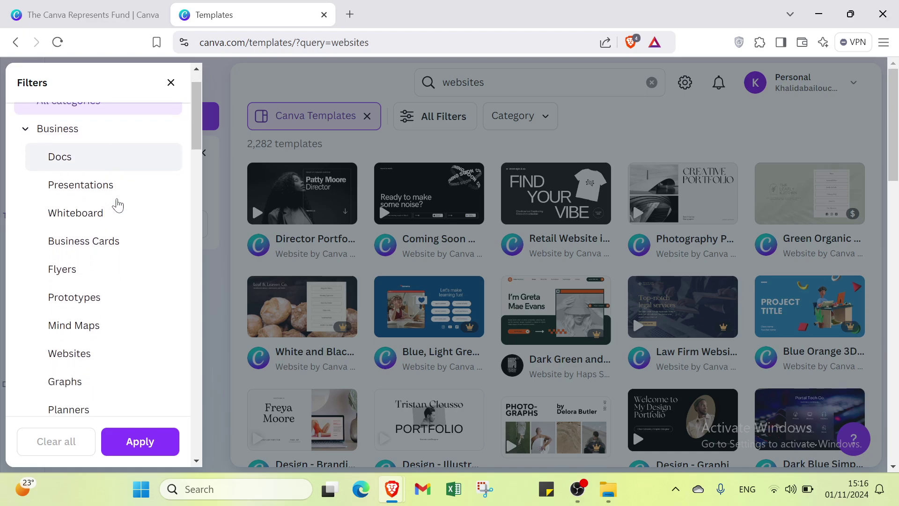
pyautogui.scroll(-4, 118, 204)
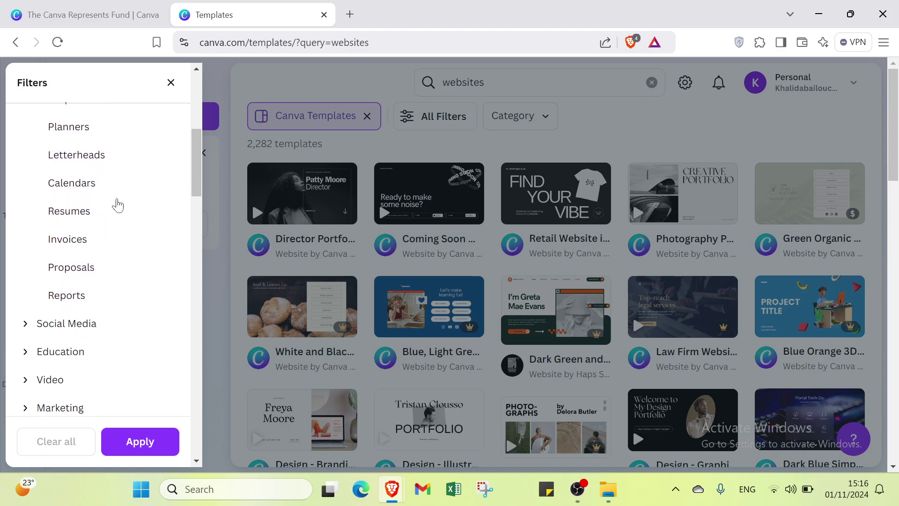
pyautogui.click(98, 228)
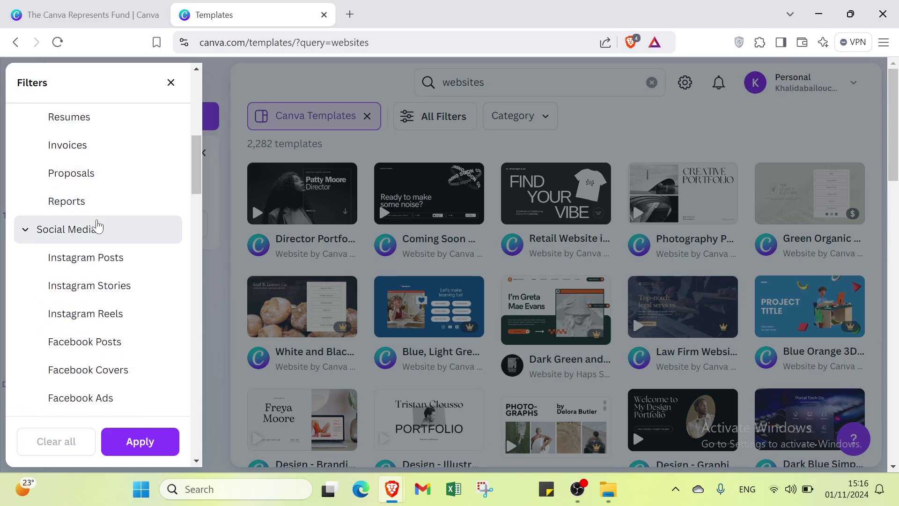
pyautogui.scroll(-3, 93, 229)
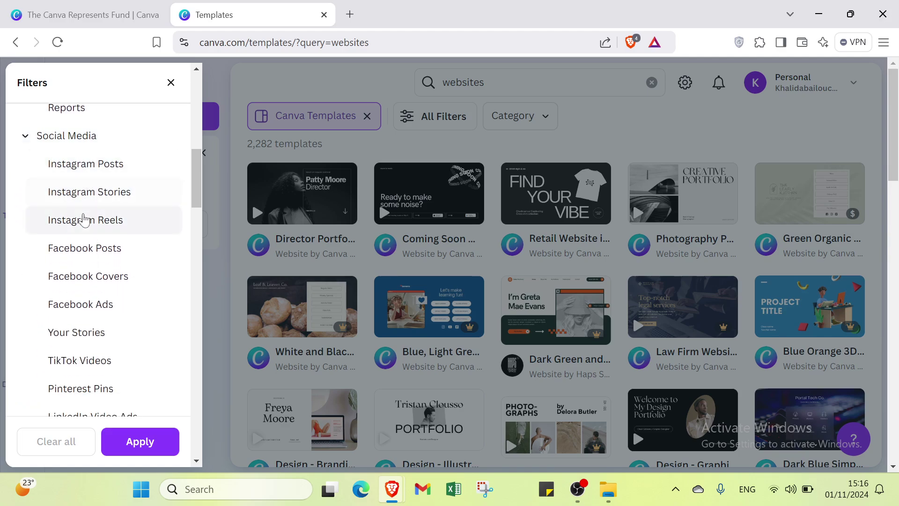
pyautogui.scroll(-5, 82, 213)
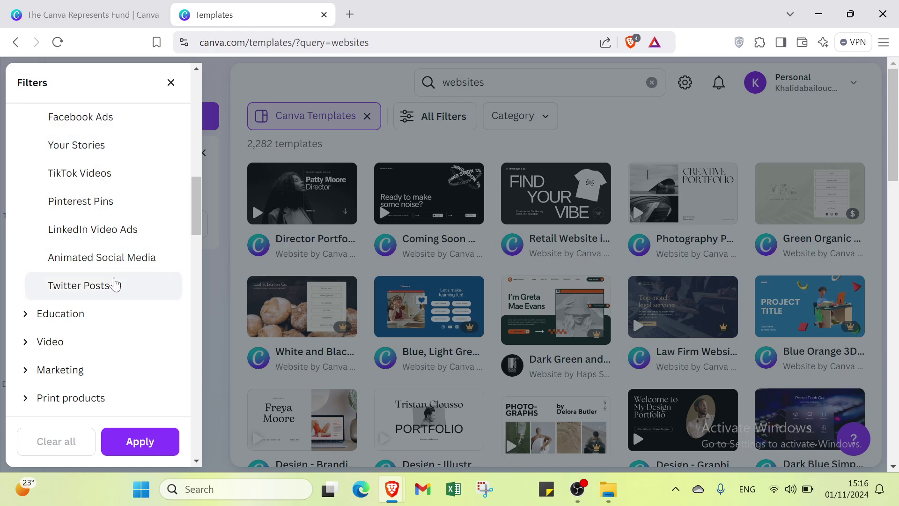
pyautogui.click(114, 284)
pyautogui.scroll(-1, 89, 304)
pyautogui.click(77, 268)
pyautogui.scroll(-2, 77, 269)
pyautogui.scroll(10, 84, 245)
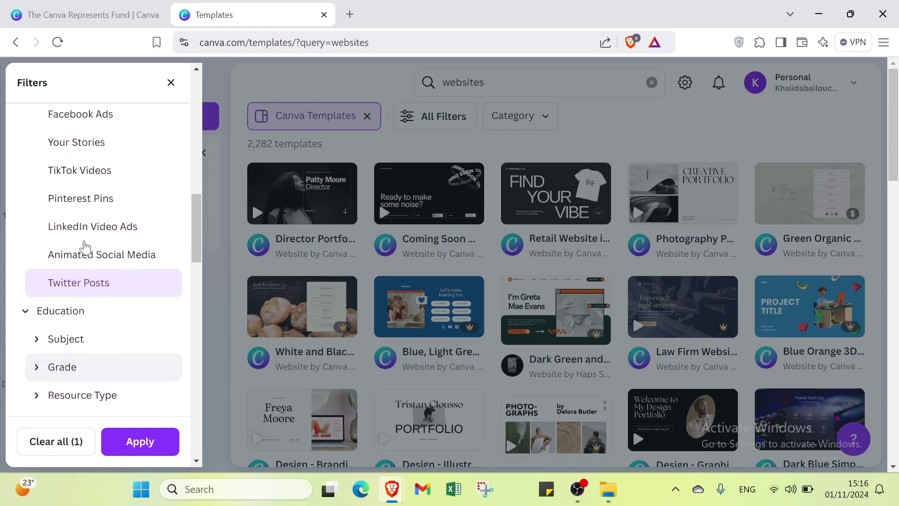
pyautogui.click(85, 245)
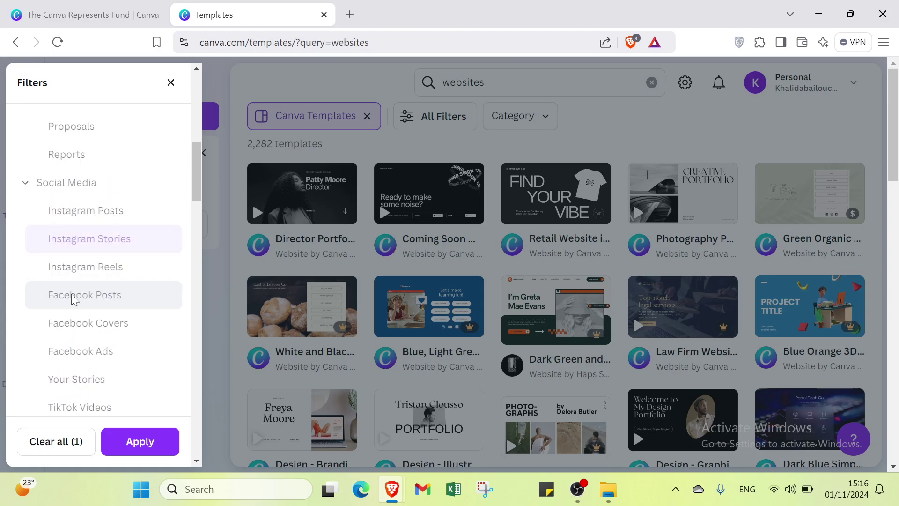
# Expand the Video, Marketing, Print products and Cards and invitations categories while scrolling the filters
pyautogui.scroll(-7, 75, 292)
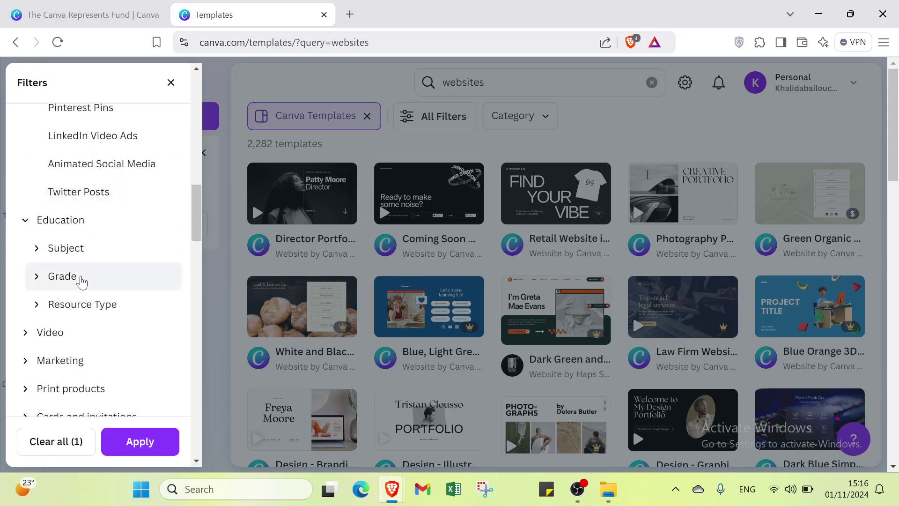
pyautogui.scroll(-2, 86, 255)
pyautogui.click(86, 252)
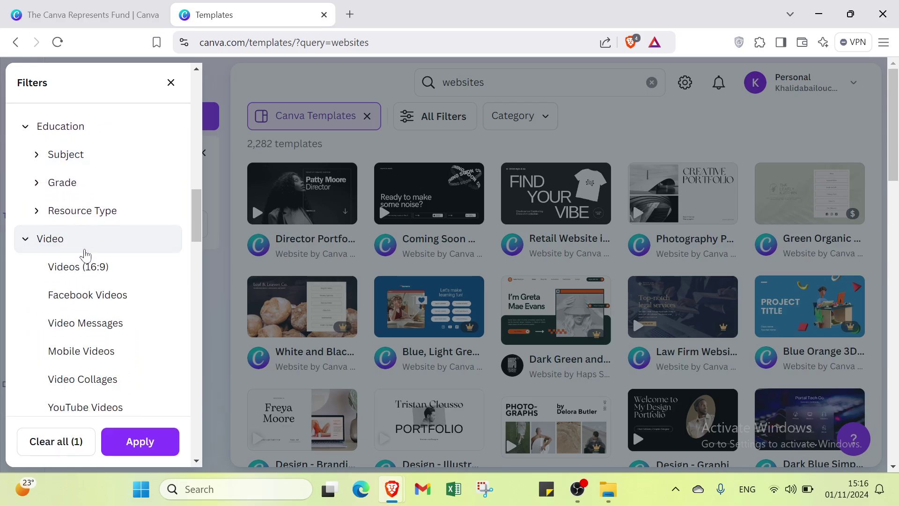
pyautogui.scroll(-4, 84, 255)
pyautogui.click(72, 276)
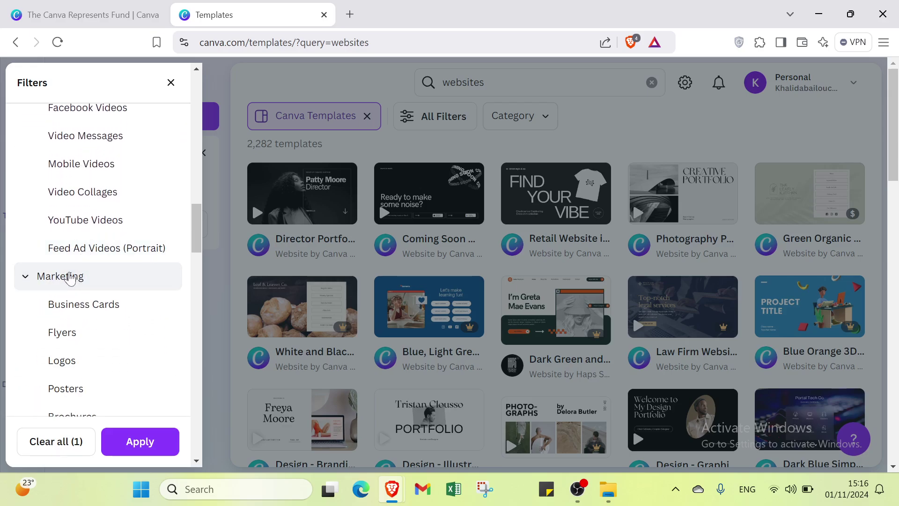
pyautogui.scroll(-6, 71, 275)
pyautogui.click(83, 252)
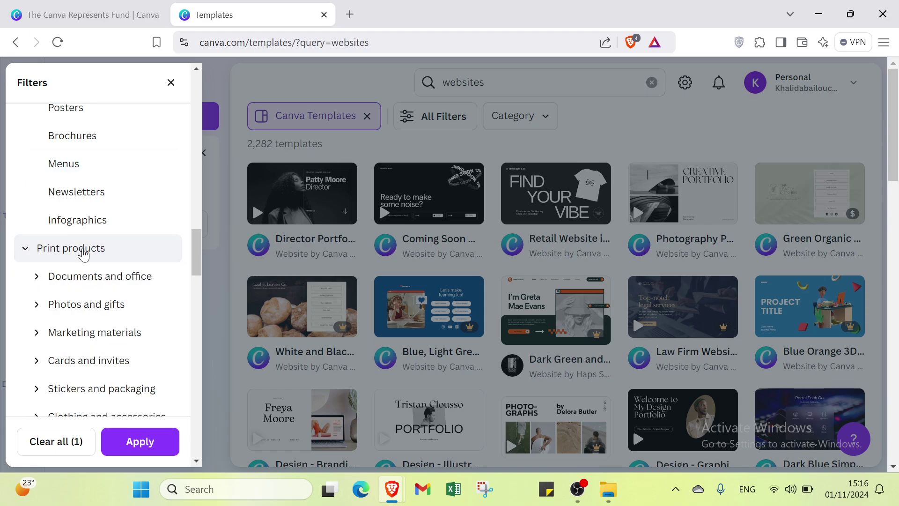
pyautogui.scroll(-6, 85, 253)
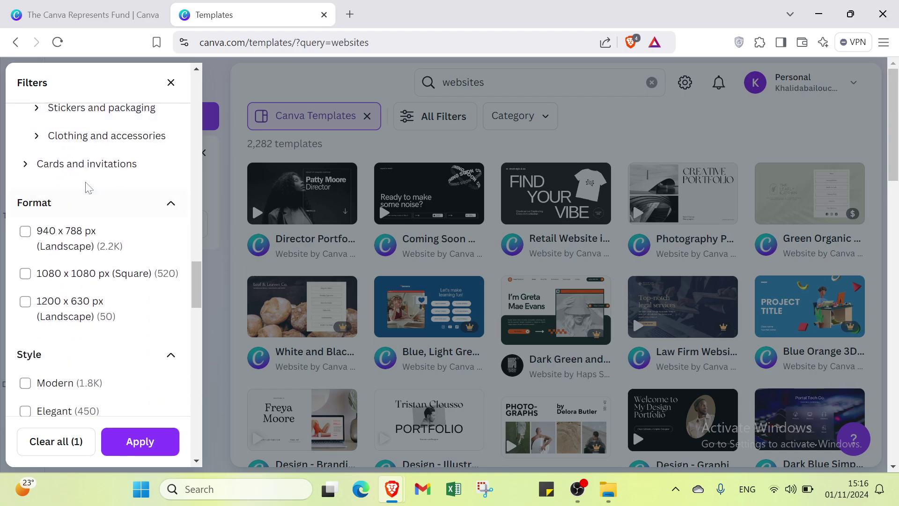
pyautogui.click(86, 173)
pyautogui.scroll(-3, 88, 176)
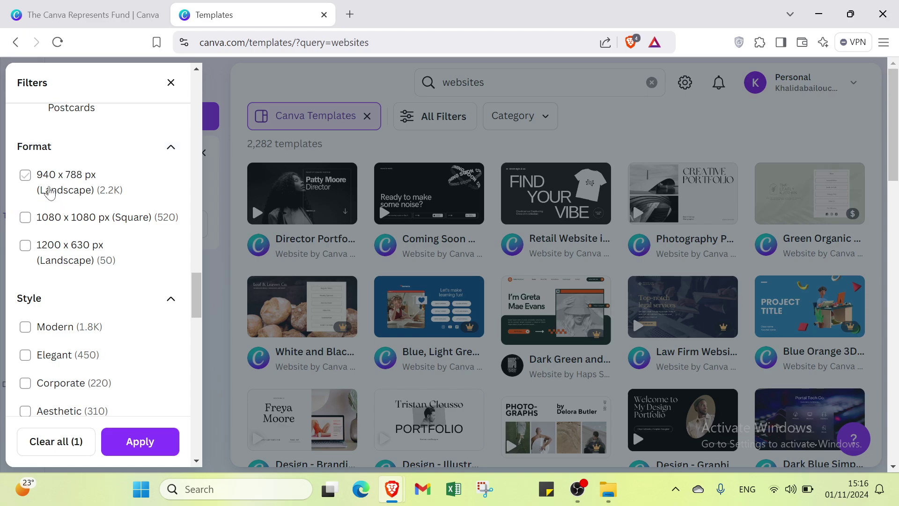
pyautogui.scroll(-2, 35, 229)
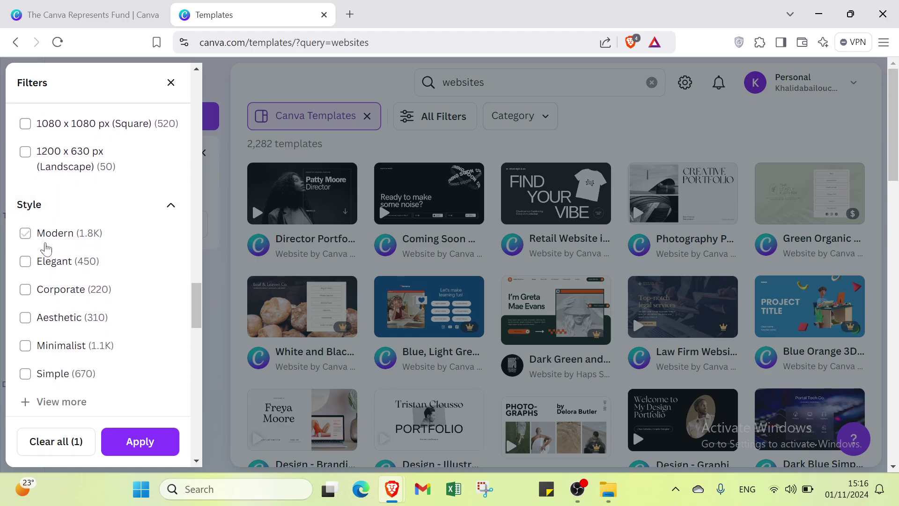
pyautogui.scroll(-1, 46, 248)
pyautogui.scroll(-1, 52, 236)
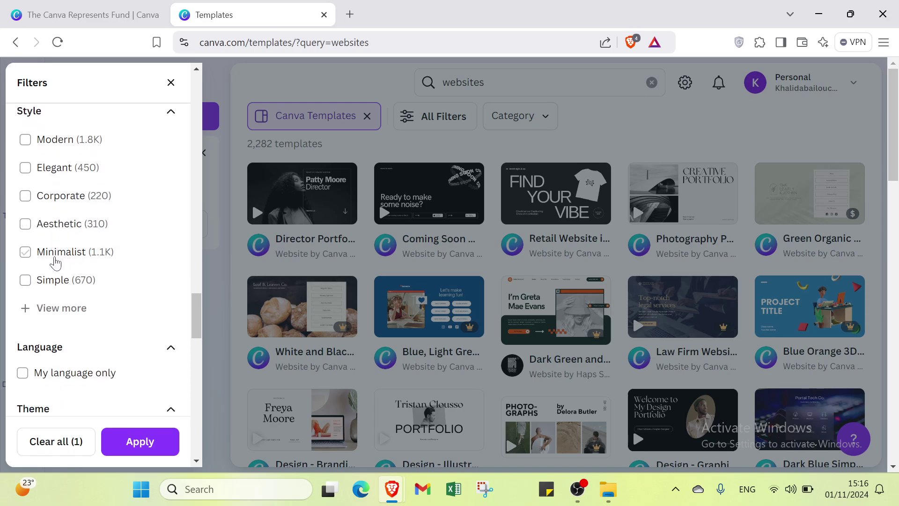
pyautogui.scroll(-3, 56, 265)
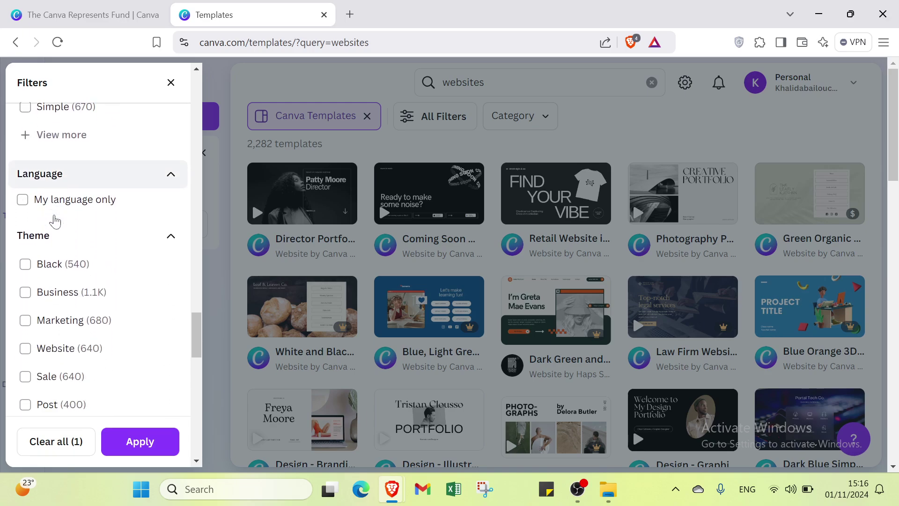
pyautogui.scroll(-3, 44, 192)
pyautogui.scroll(-4, 48, 209)
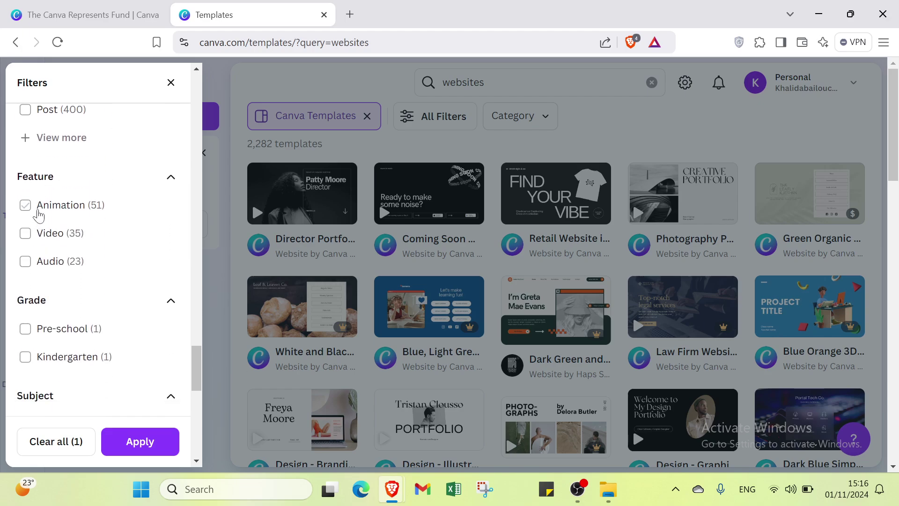
pyautogui.scroll(-2, 33, 280)
pyautogui.scroll(-8, 33, 280)
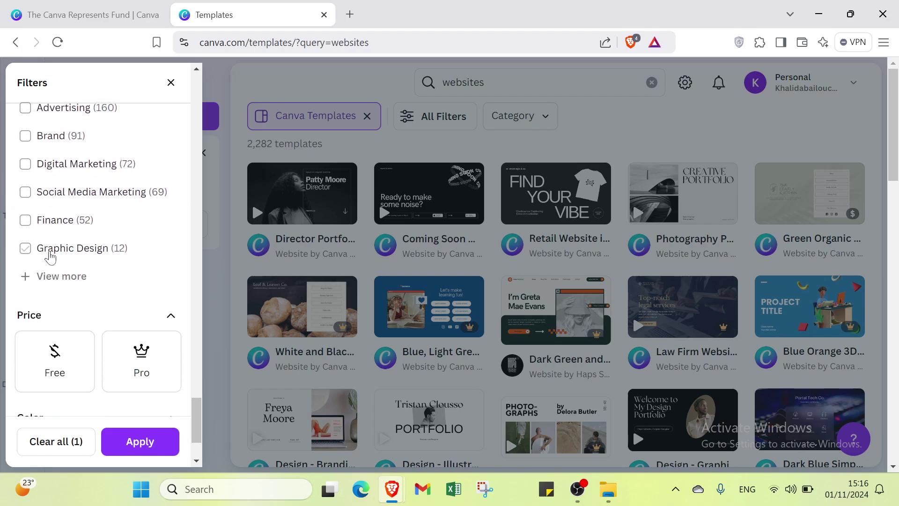
pyautogui.scroll(-2, 52, 257)
pyautogui.scroll(-1, 35, 259)
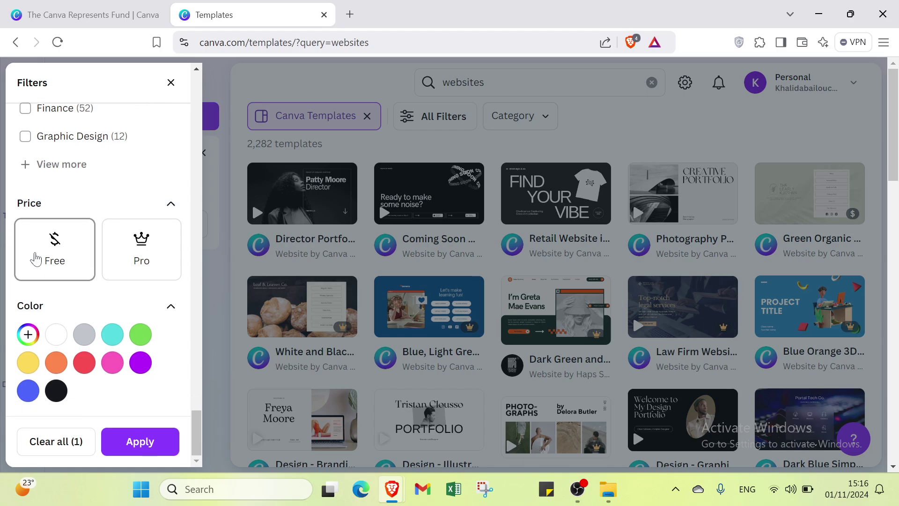
# Restrict results to Free price and white colour and apply the filters
pyautogui.click(39, 260)
pyautogui.scroll(-2, 47, 309)
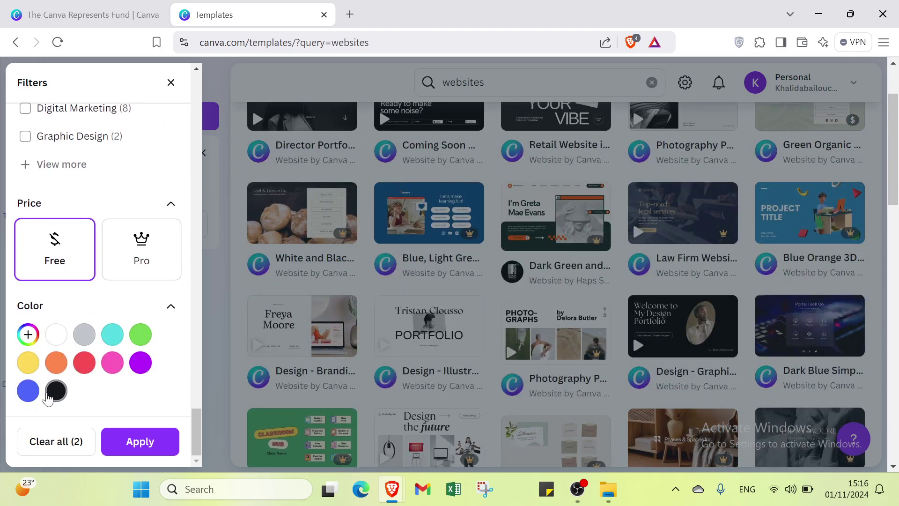
pyautogui.click(57, 336)
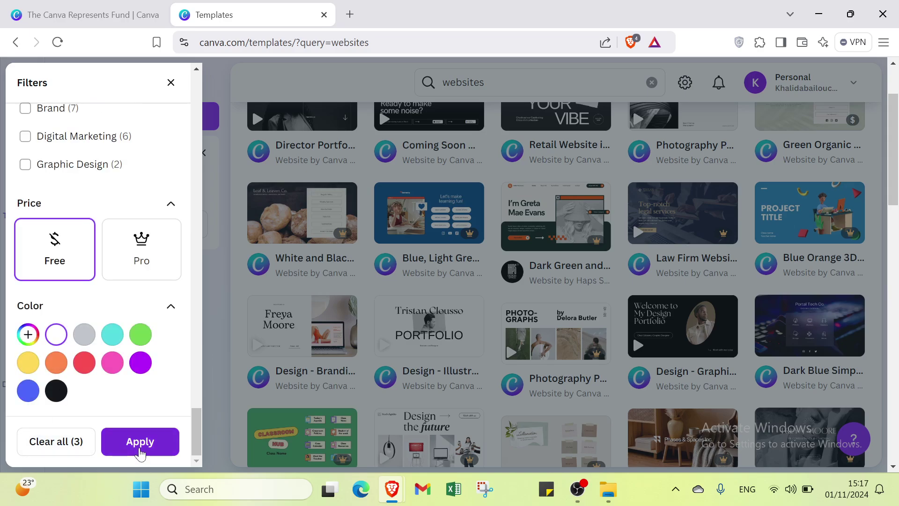
pyautogui.click(140, 450)
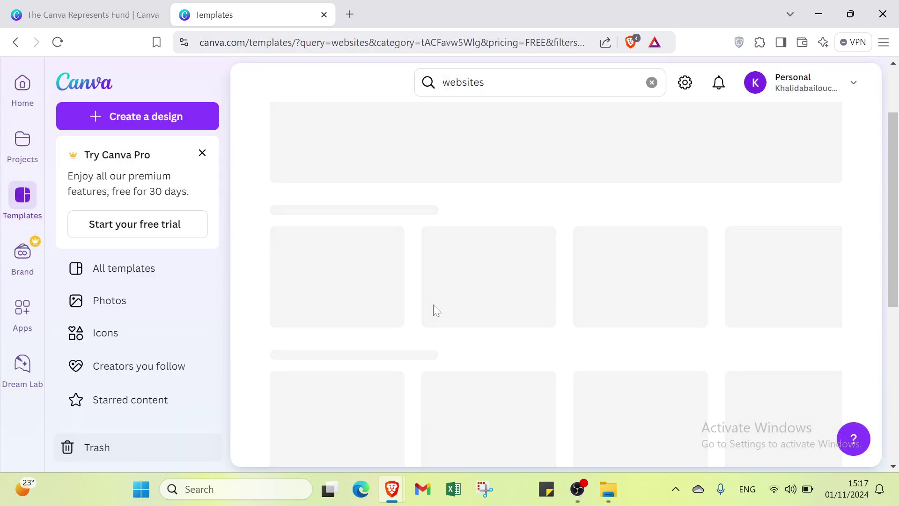
# Preview the Purple and White Minimalist New Website Launch template and customize it
pyautogui.scroll(3, 439, 195)
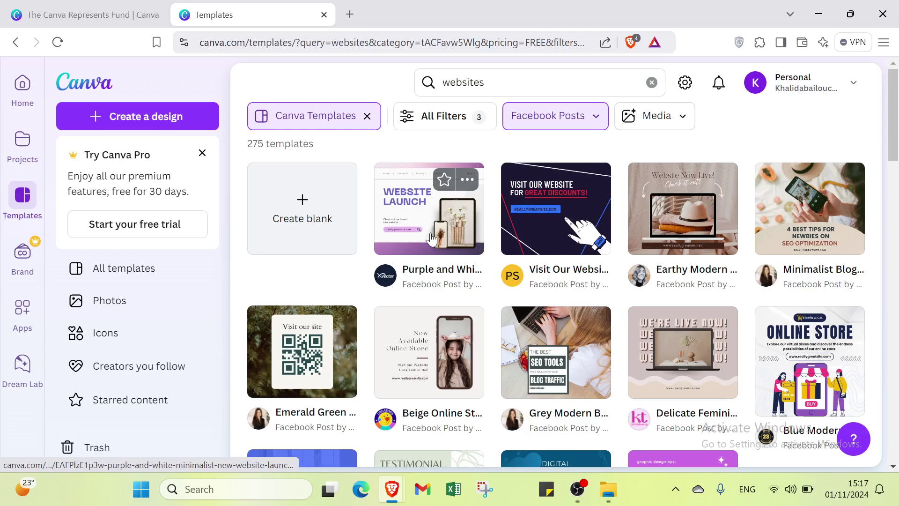
pyautogui.scroll(-4, 398, 253)
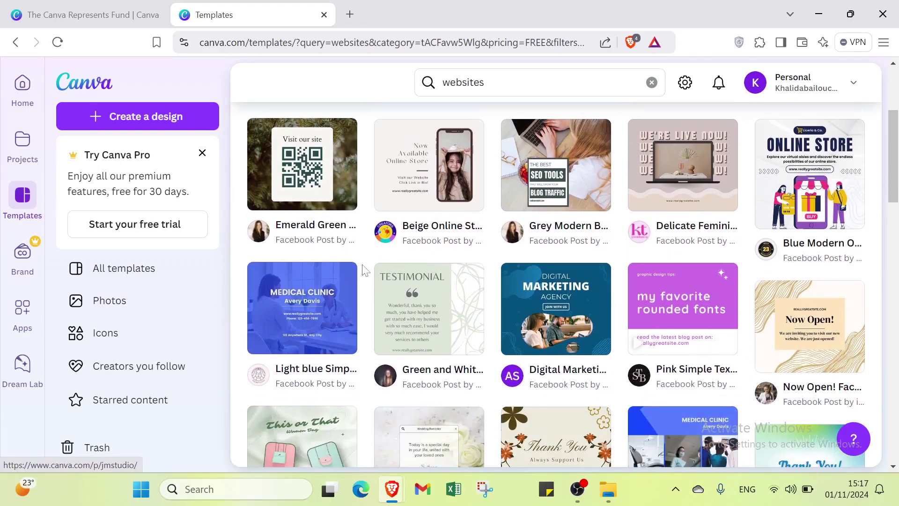
pyautogui.scroll(4, 412, 234)
pyautogui.click(414, 222)
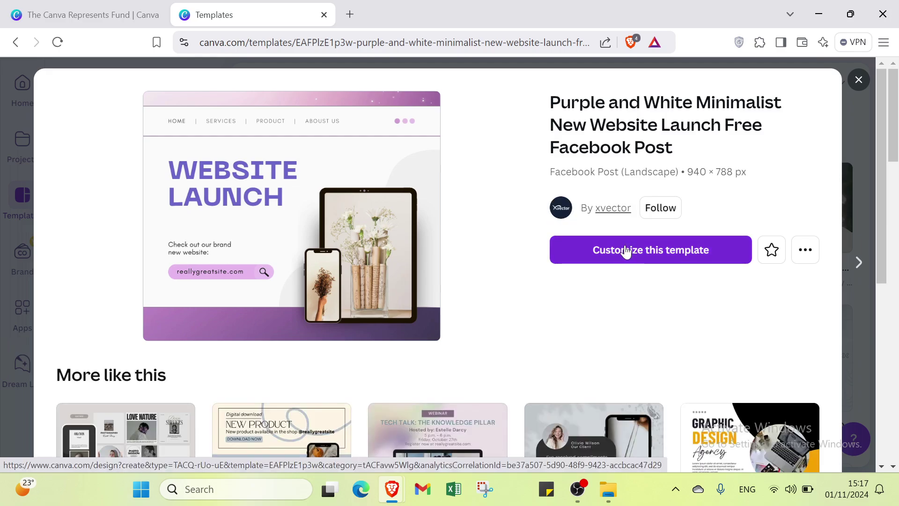
pyautogui.click(626, 250)
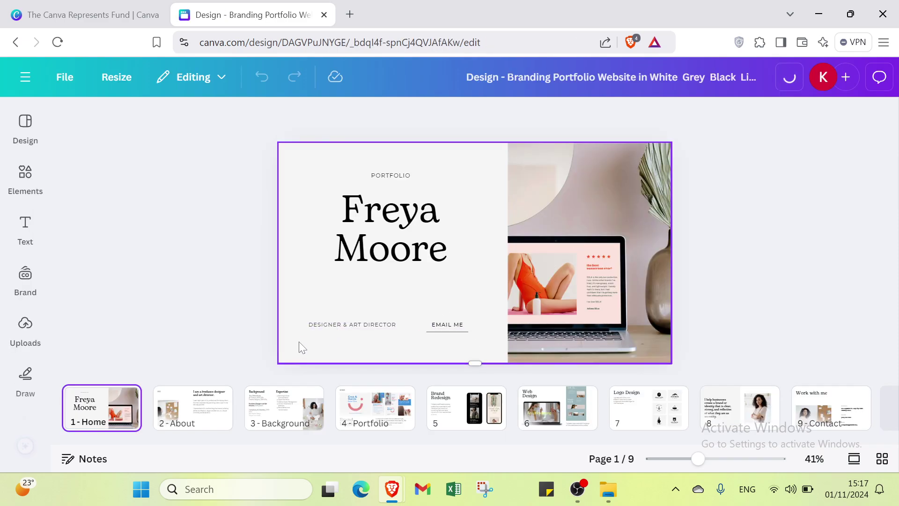
# Step through the pages from About to Contact and drag Contact earlier in the order
pyautogui.click(208, 412)
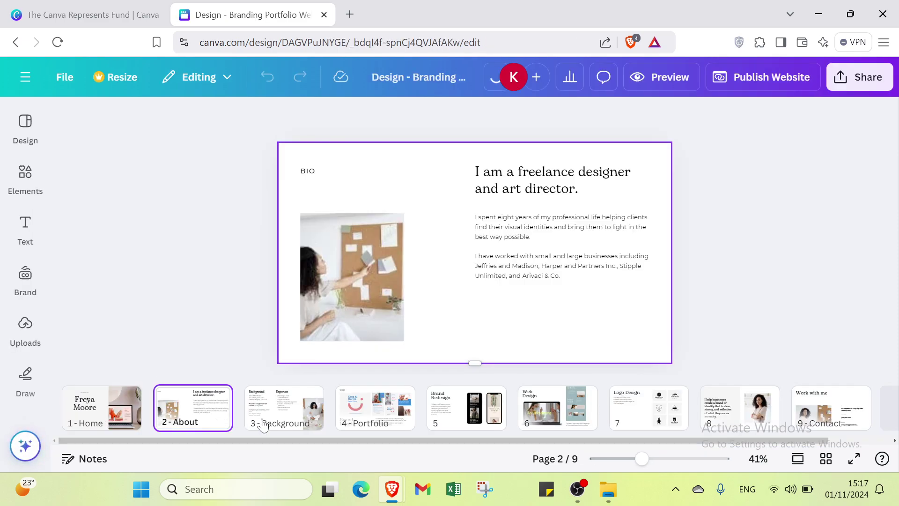
pyautogui.click(384, 410)
pyautogui.click(464, 410)
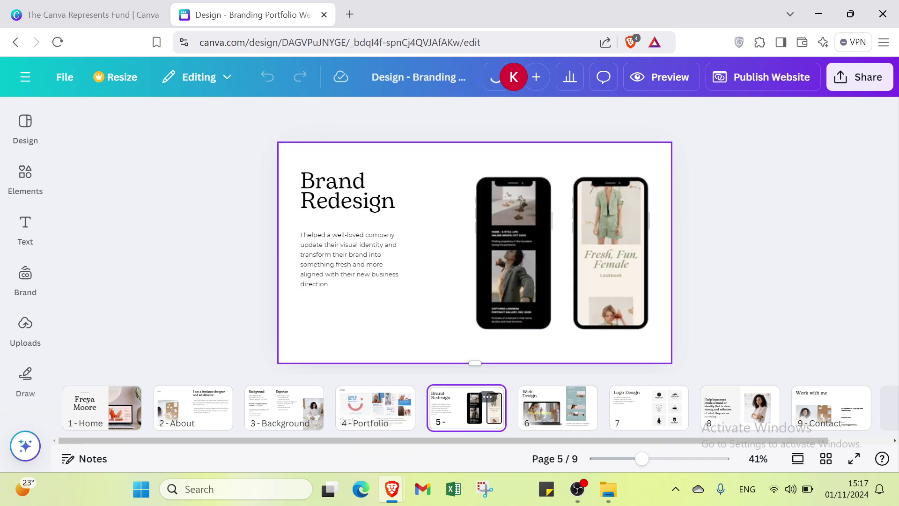
pyautogui.click(558, 407)
pyautogui.click(648, 407)
pyautogui.click(724, 415)
pyautogui.click(820, 414)
pyautogui.moveTo(870, 416); pyautogui.dragTo(798, 412)
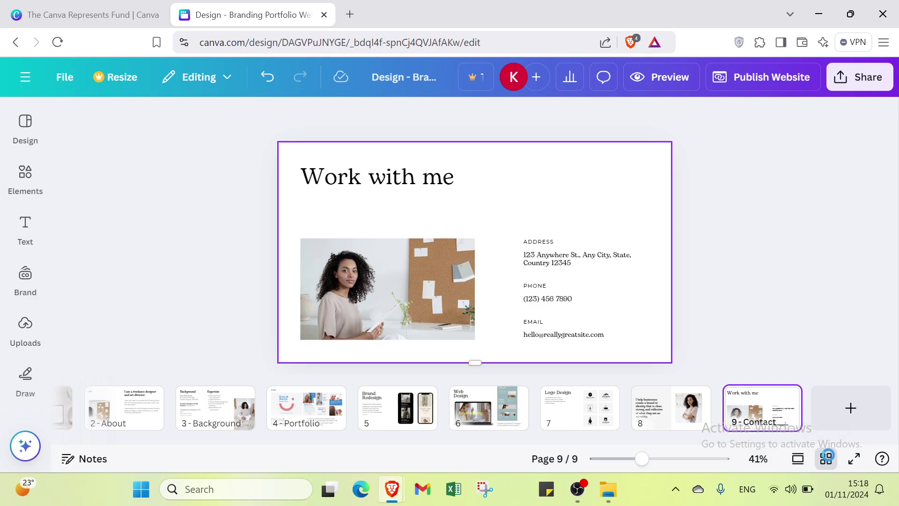
# Toggle grid view off, switch to scroll view and scroll back to page 1
pyautogui.click(826, 457)
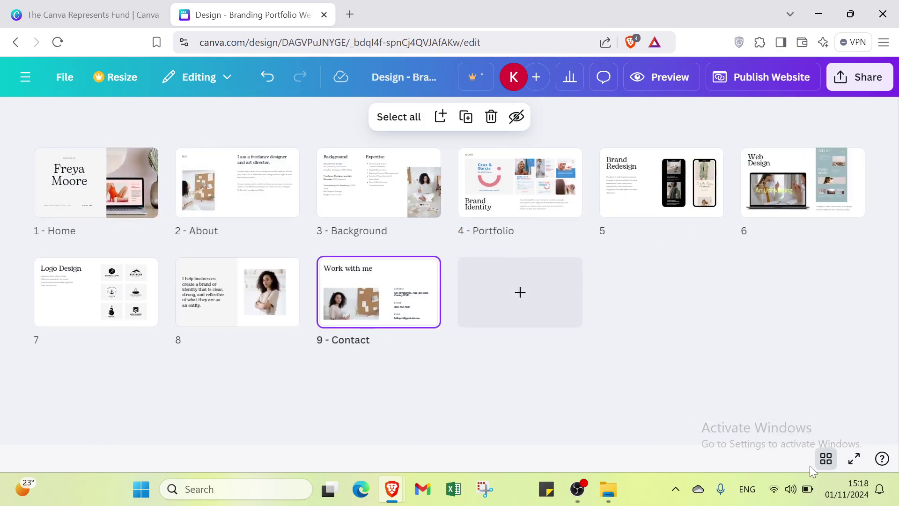
pyautogui.click(826, 458)
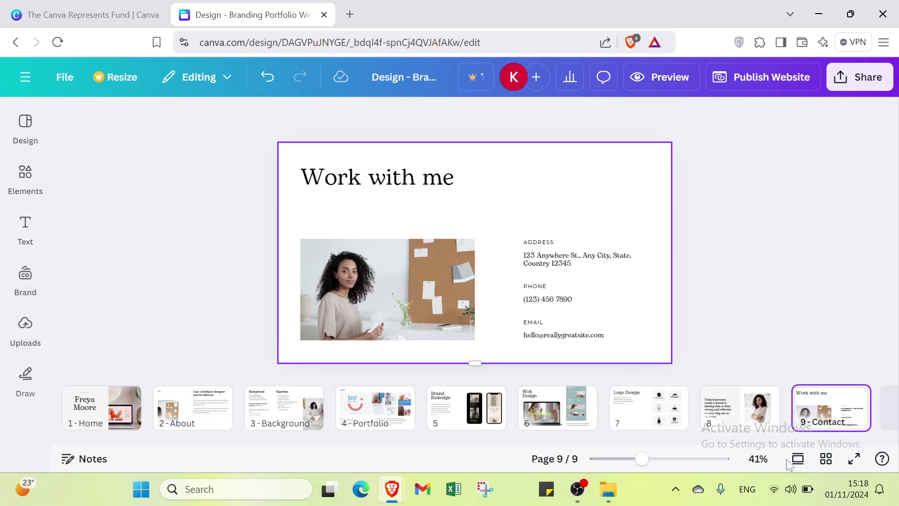
pyautogui.click(795, 460)
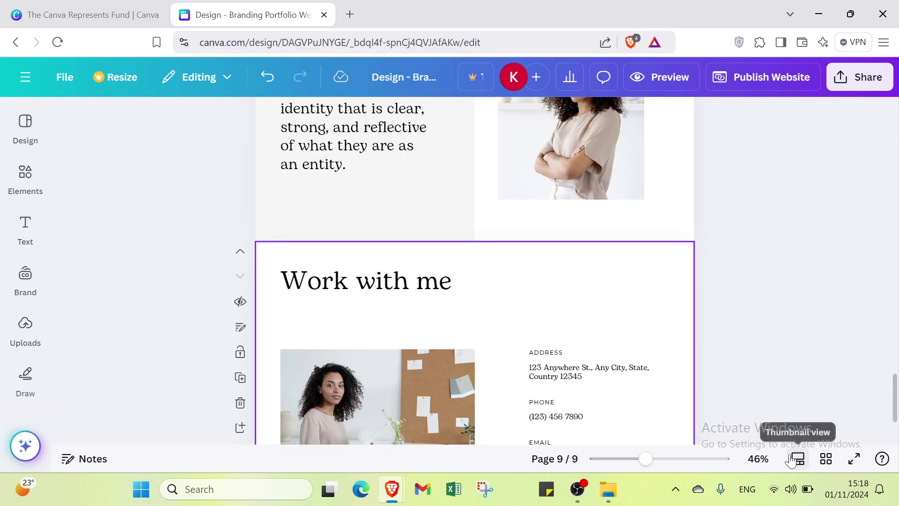
pyautogui.scroll(10, 628, 286)
pyautogui.scroll(10, 628, 286)
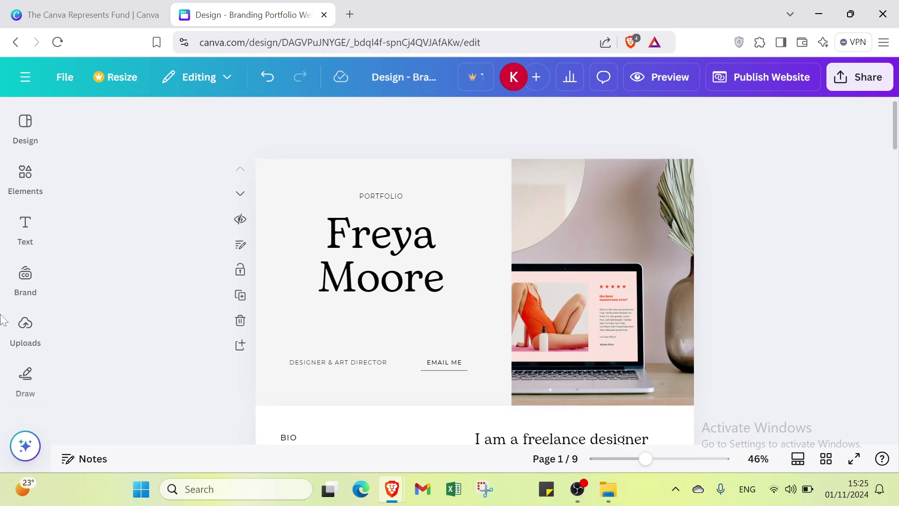
# Pin the Design panel and scroll through the website templates
pyautogui.click(25, 140)
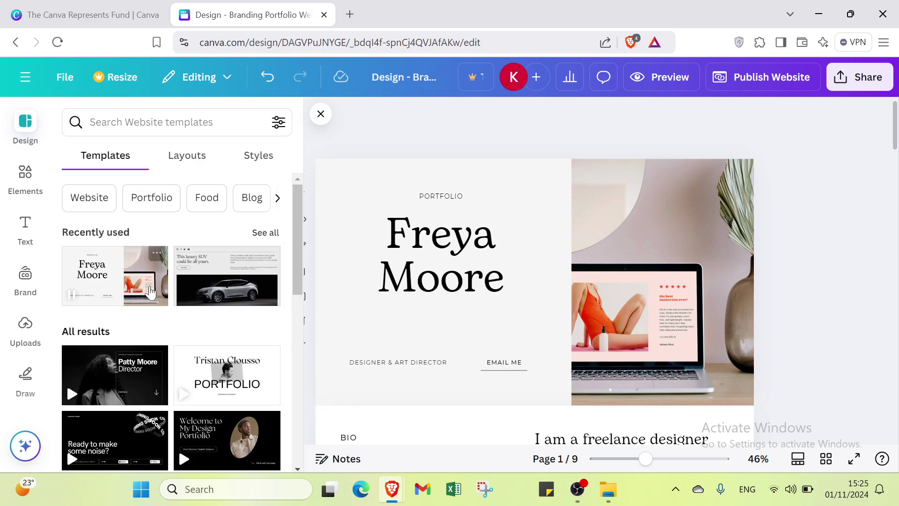
pyautogui.scroll(-2, 150, 291)
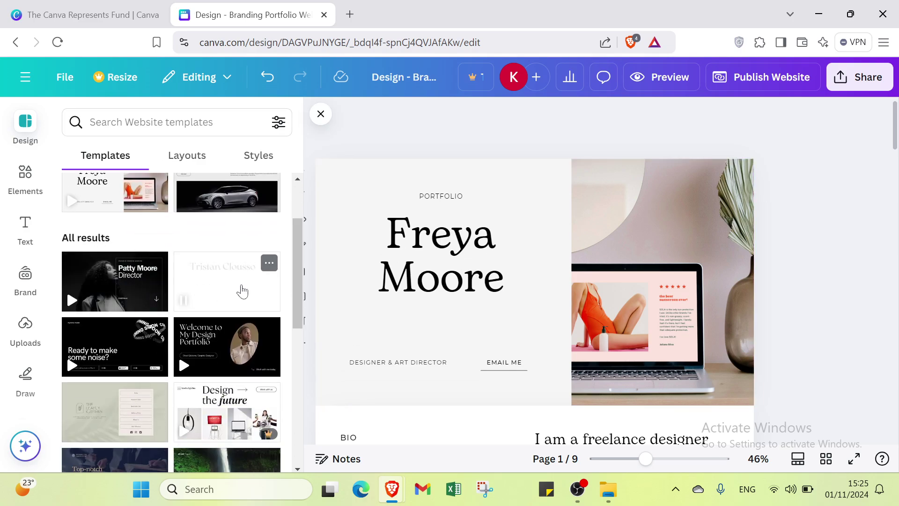
pyautogui.scroll(-5, 225, 290)
pyautogui.scroll(-2, 168, 306)
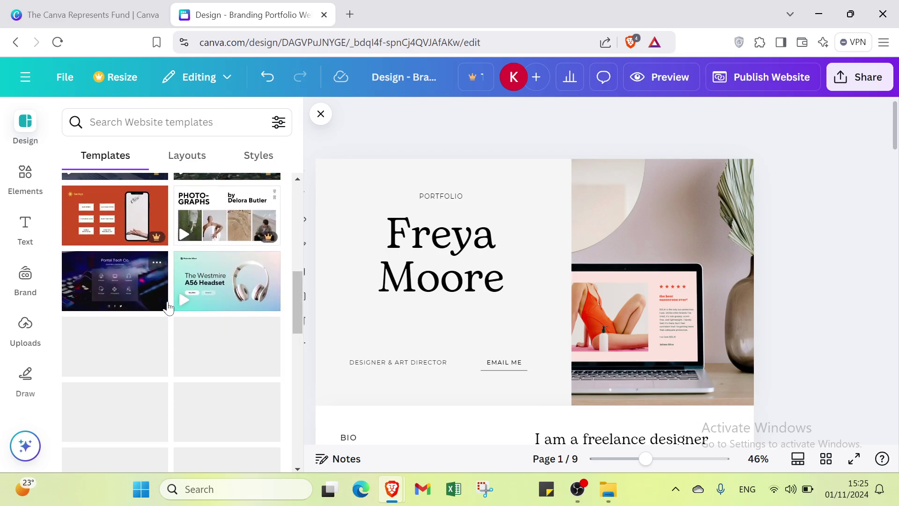
pyautogui.scroll(-4, 197, 262)
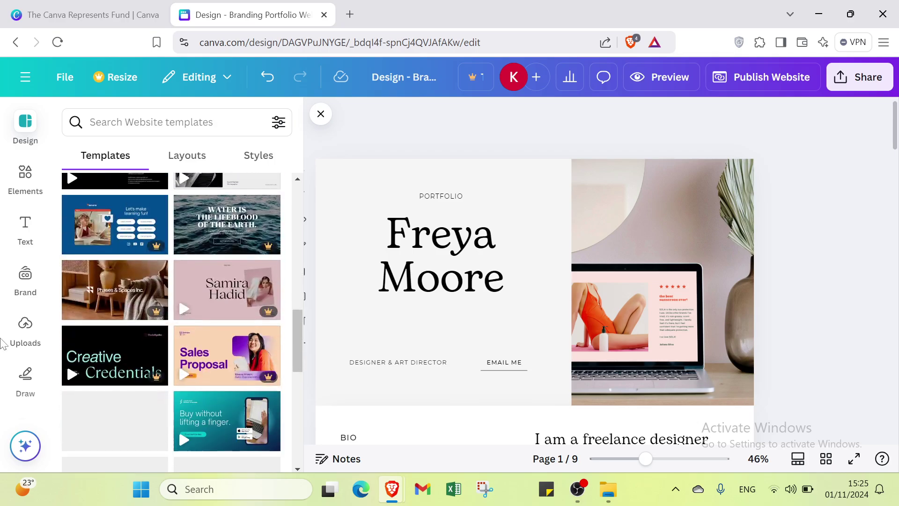
pyautogui.scroll(15, 149, 275)
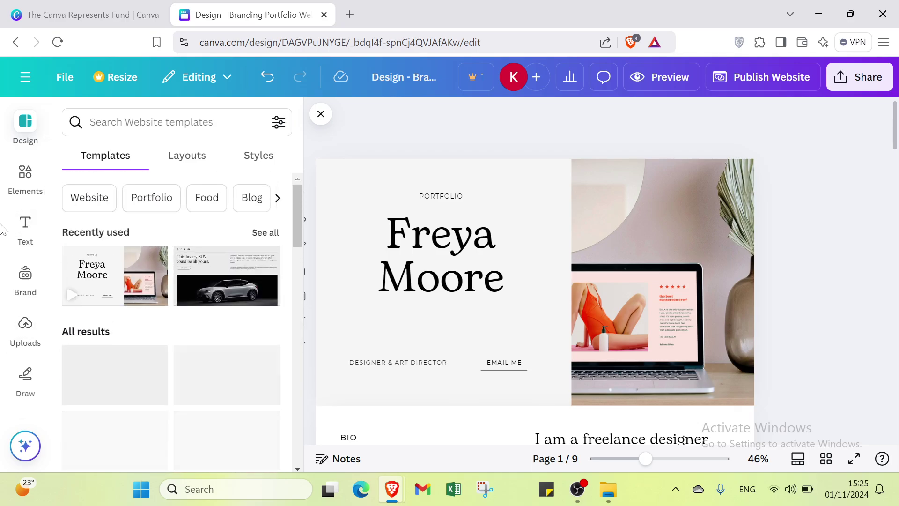
# Browse the Elements library, revealing more categories including Instagram
pyautogui.click(16, 189)
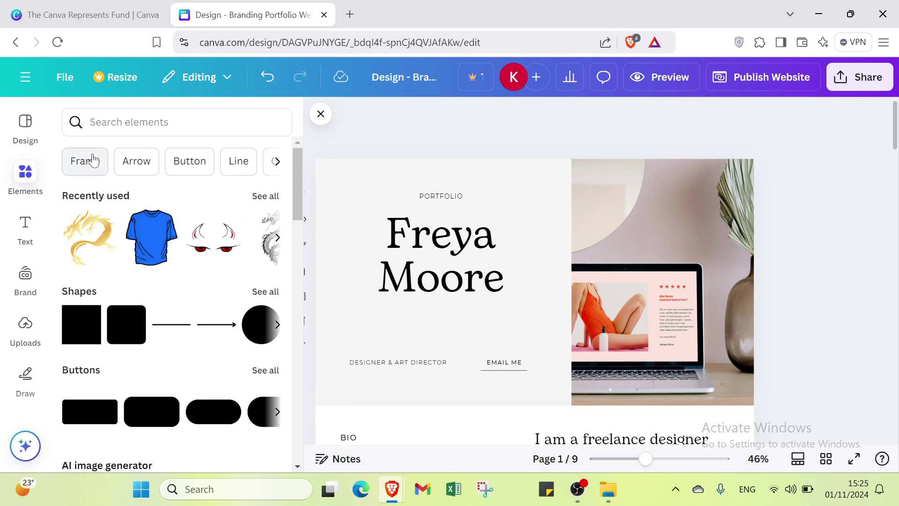
pyautogui.click(277, 162)
pyautogui.click(277, 161)
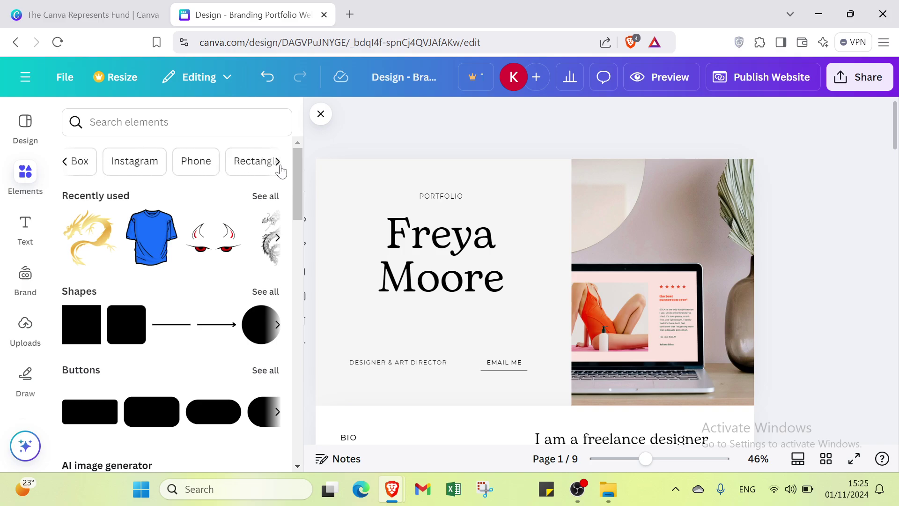
pyautogui.click(277, 162)
pyautogui.scroll(-5, 212, 193)
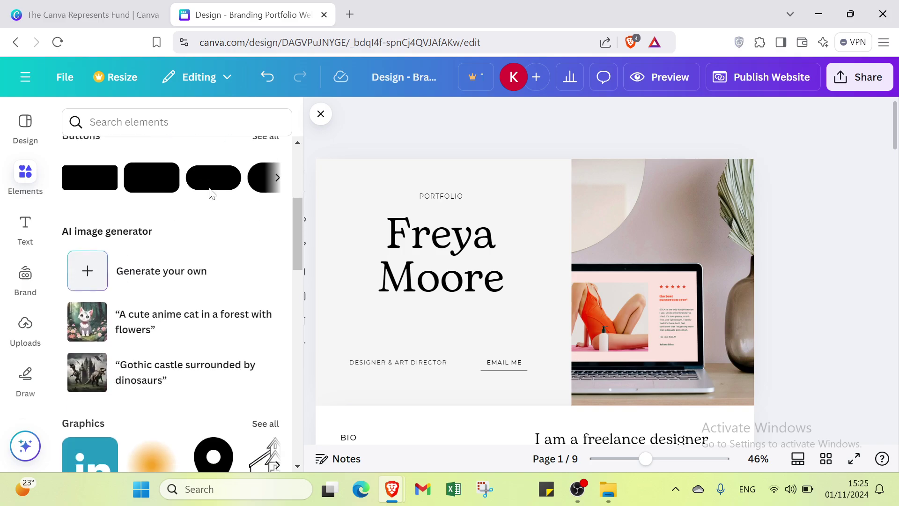
pyautogui.scroll(-9, 212, 192)
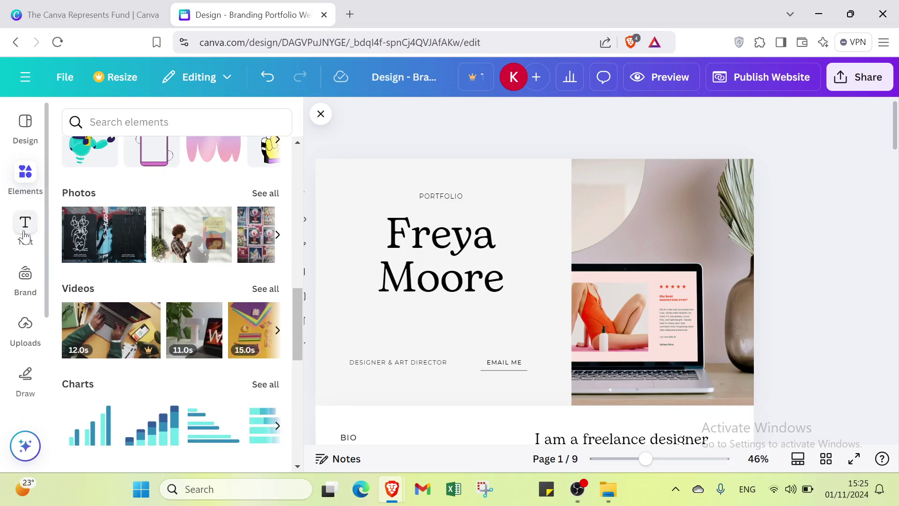
# Scroll through the Text panel font combinations, then bring up the Brand Kit options
pyautogui.click(25, 224)
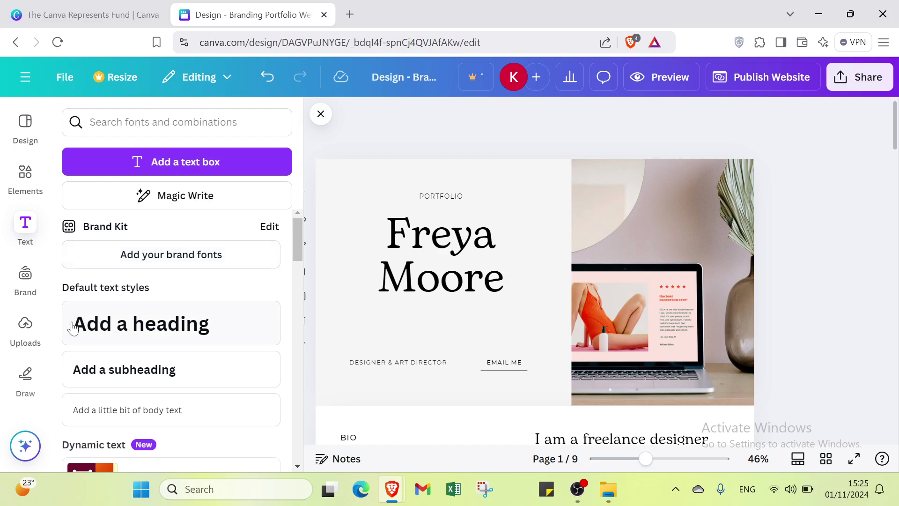
pyautogui.scroll(-3, 142, 277)
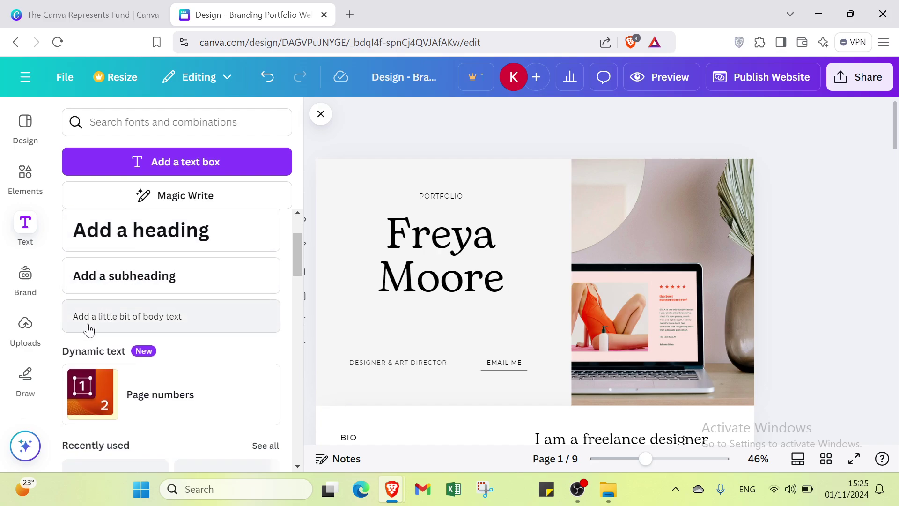
pyautogui.scroll(-3, 108, 323)
pyautogui.scroll(-3, 187, 253)
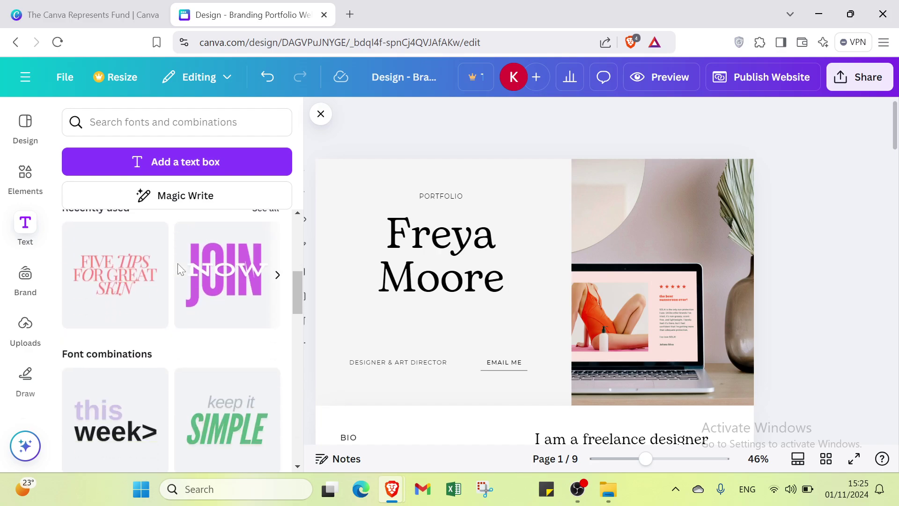
pyautogui.scroll(2, 90, 314)
pyautogui.scroll(-4, 96, 326)
pyautogui.scroll(-1, 96, 327)
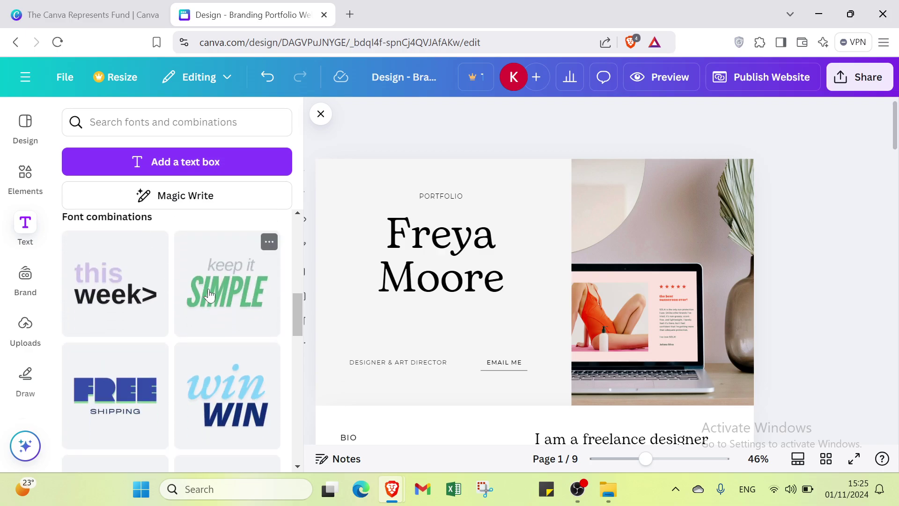
pyautogui.scroll(-12, 209, 295)
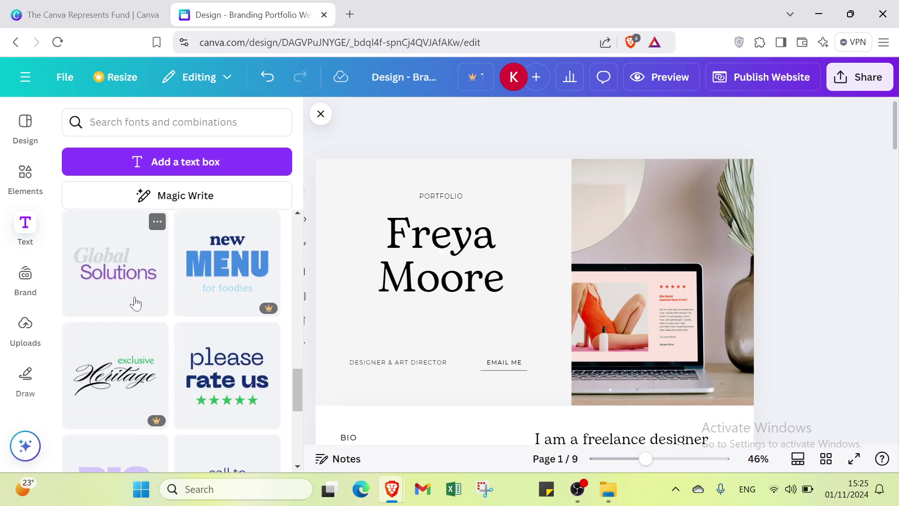
pyautogui.scroll(-2, 135, 305)
pyautogui.scroll(10, 166, 305)
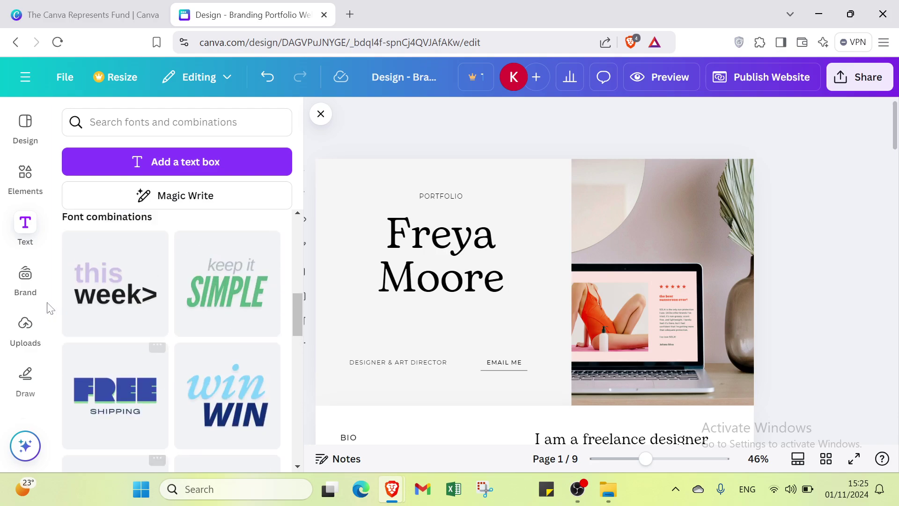
pyautogui.click(26, 281)
pyautogui.scroll(-2, 99, 220)
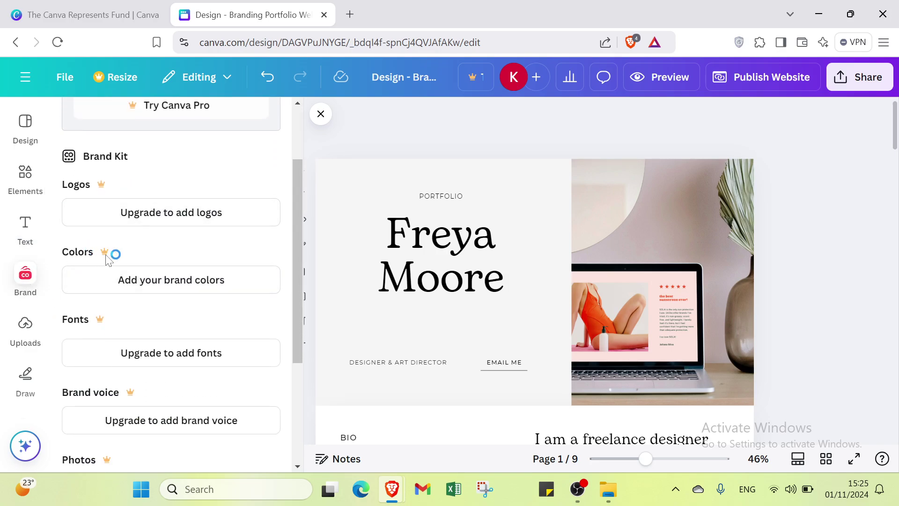
# From Uploads, skip the file upload and start Record yourself, allowing camera and microphone access
pyautogui.scroll(-4, 99, 409)
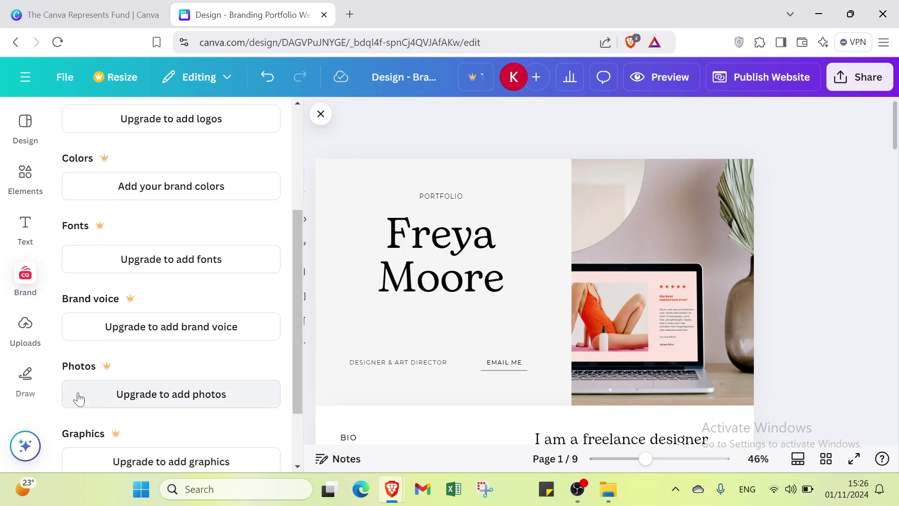
pyautogui.click(17, 344)
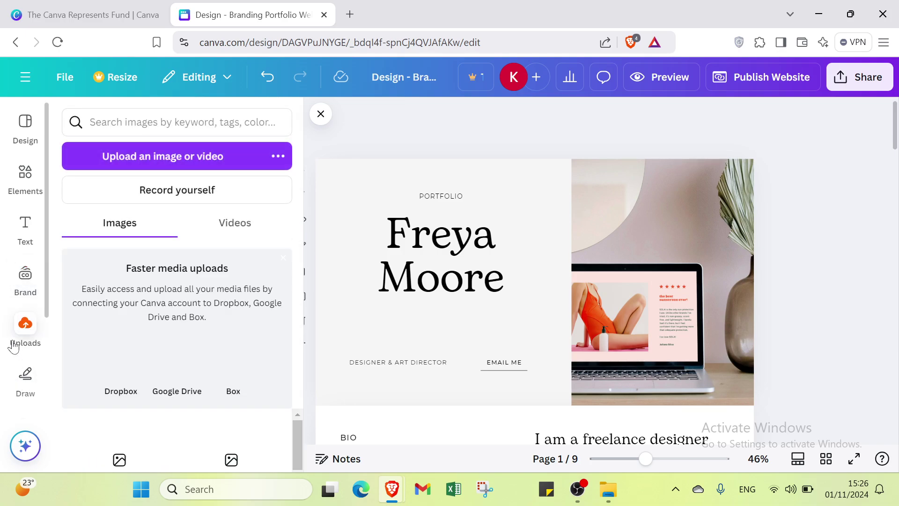
pyautogui.click(142, 157)
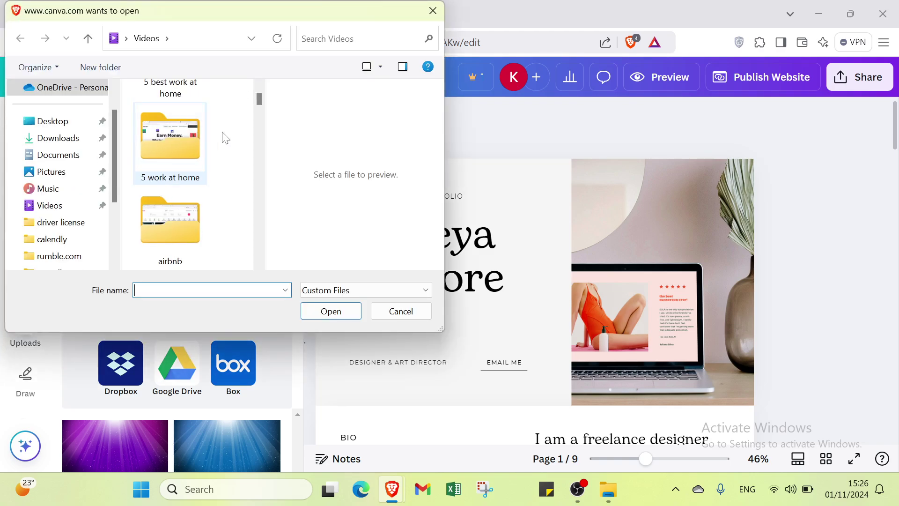
pyautogui.click(433, 11)
pyautogui.click(199, 179)
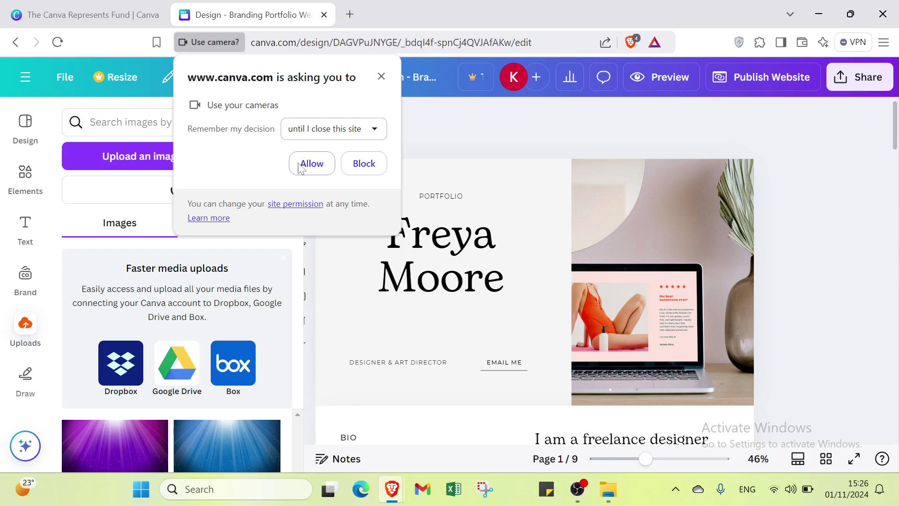
pyautogui.click(299, 168)
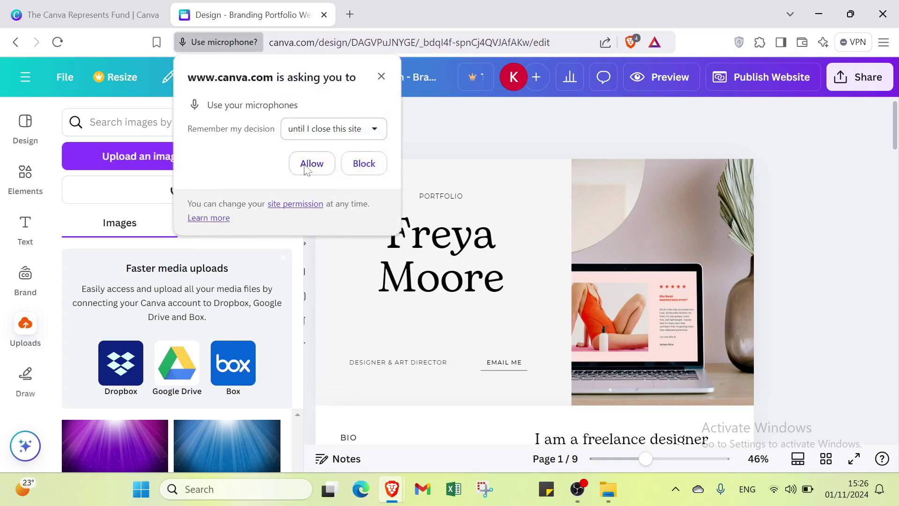
pyautogui.click(305, 167)
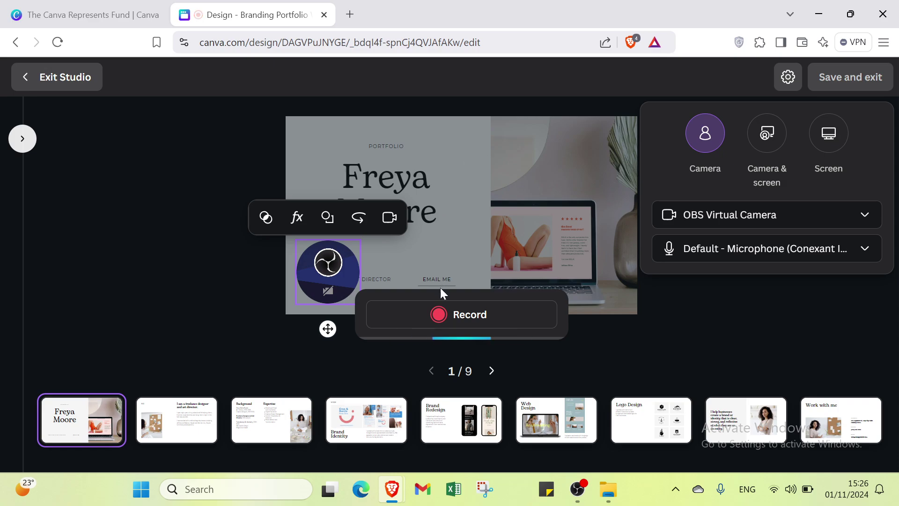
# Record while advancing through the bio, Brand Identity and Brand Redesign slides
pyautogui.click(442, 312)
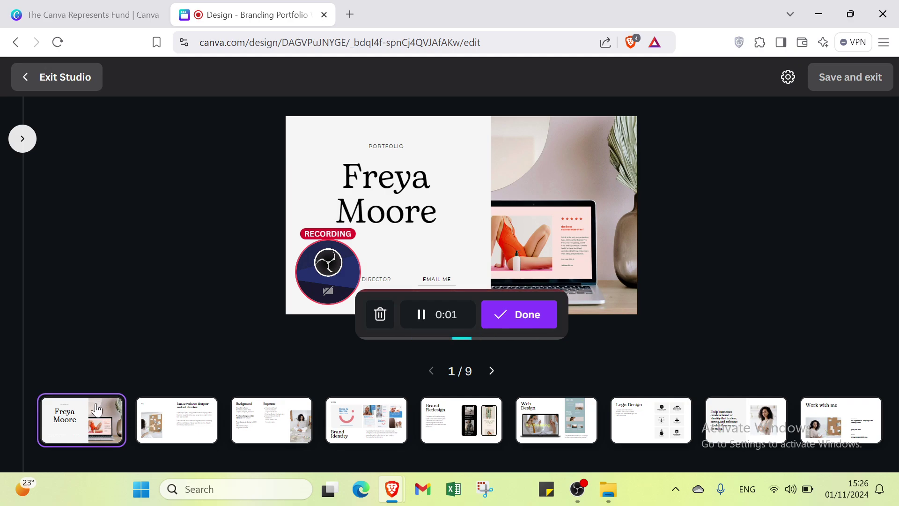
pyautogui.click(168, 422)
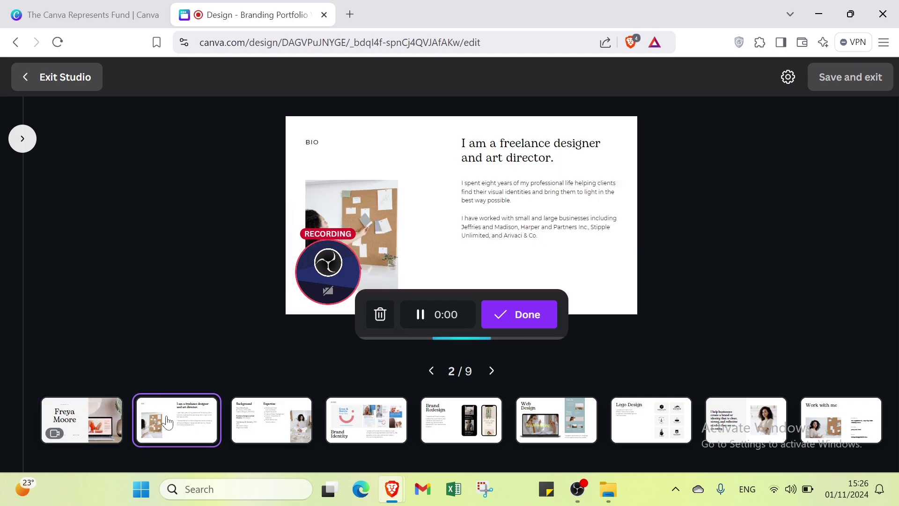
pyautogui.click(294, 424)
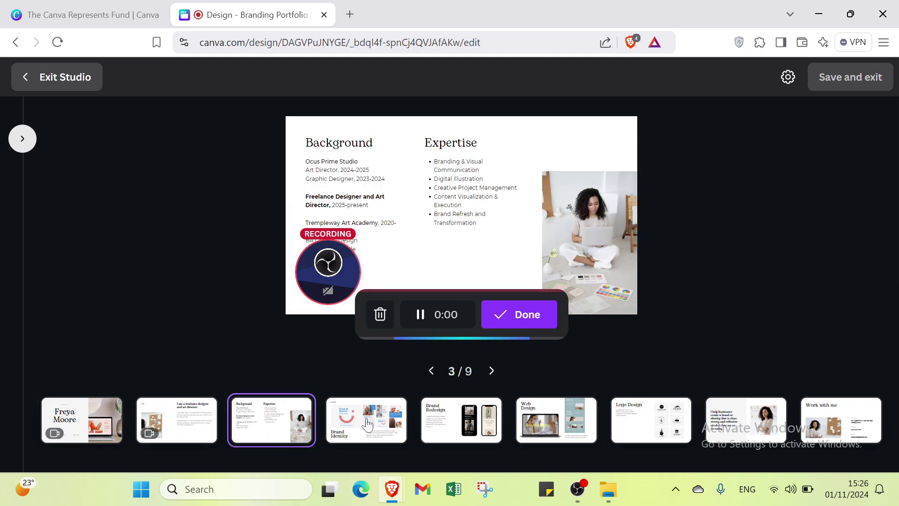
pyautogui.click(367, 424)
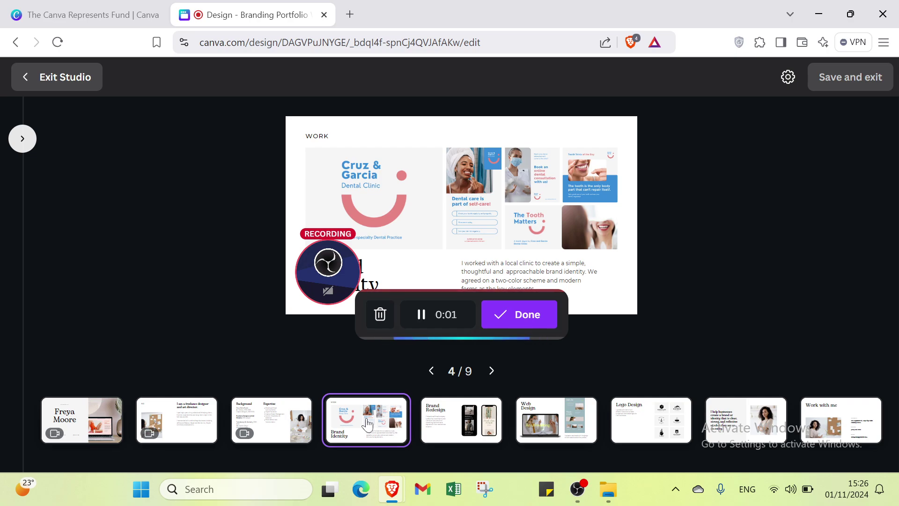
pyautogui.click(471, 417)
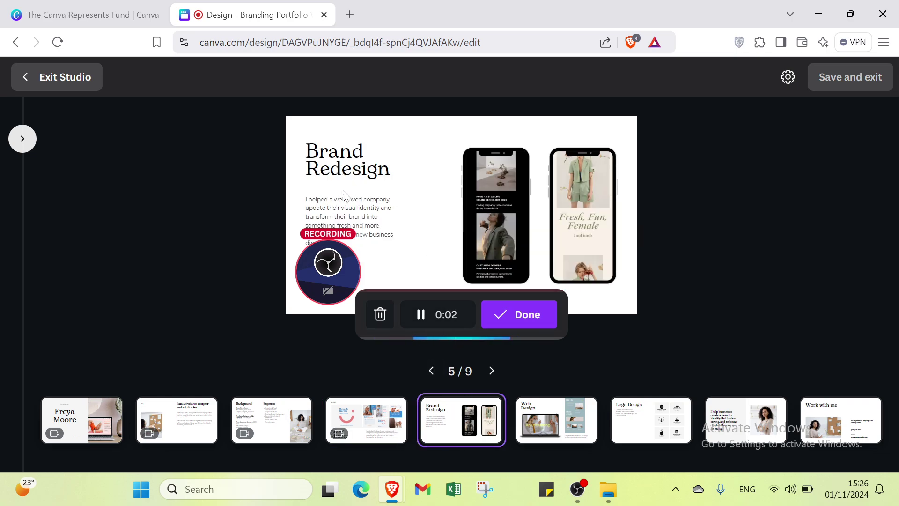
# Finish recording and exit the studio without saving the recordings
pyautogui.click(505, 321)
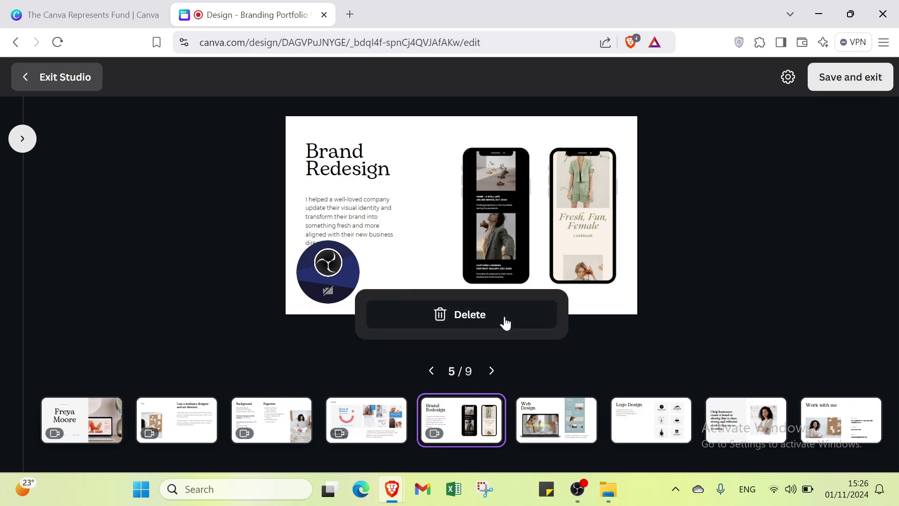
pyautogui.click(72, 80)
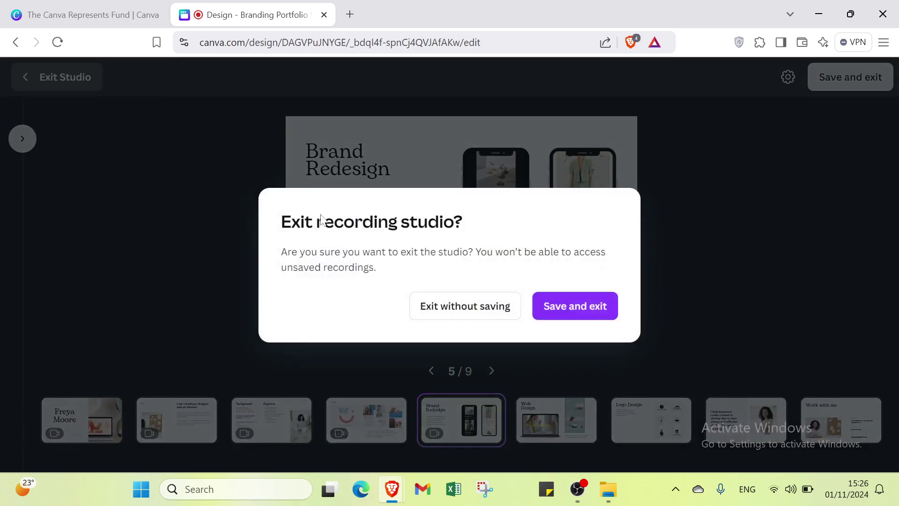
pyautogui.click(494, 309)
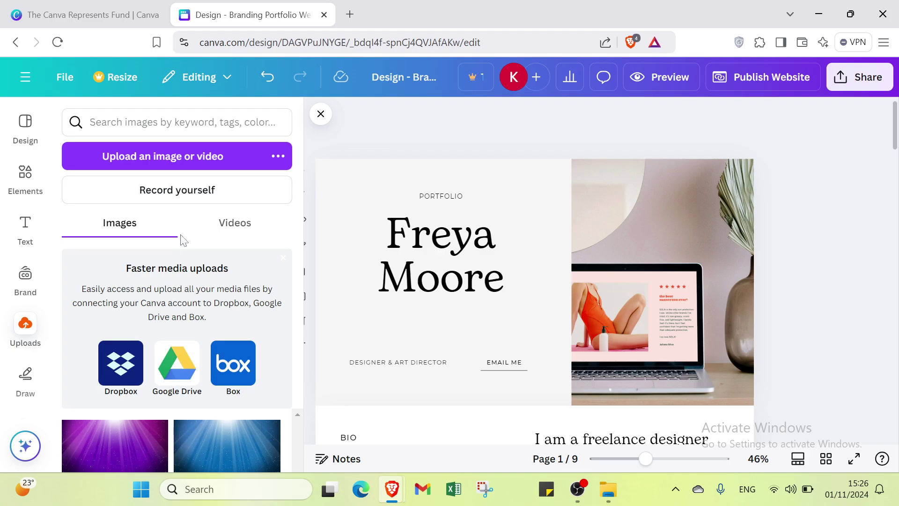
# Set the Draw marker to black, undo a test stroke, then select the eraser
pyautogui.click(29, 388)
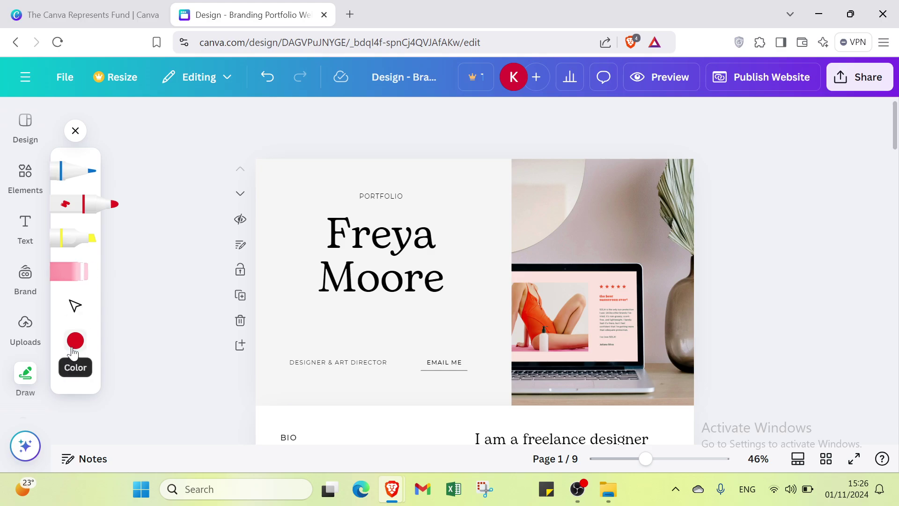
pyautogui.click(75, 341)
pyautogui.click(218, 333)
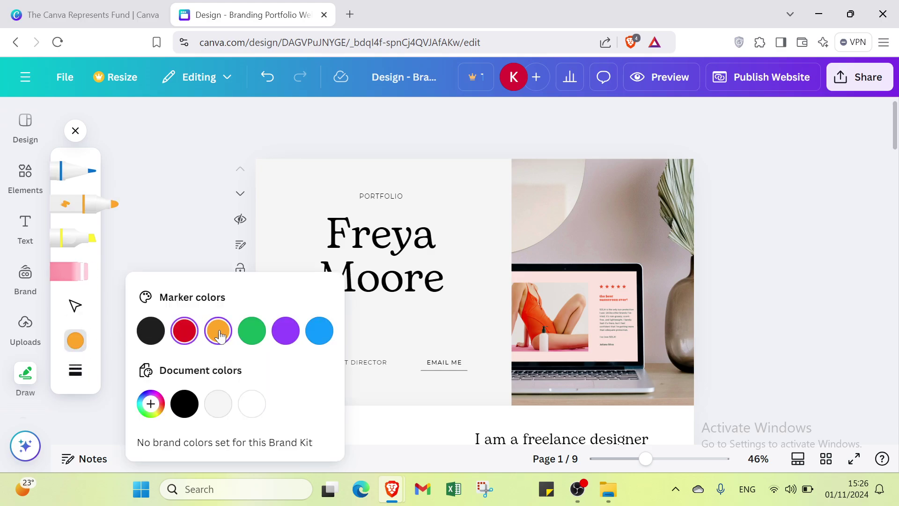
pyautogui.click(151, 341)
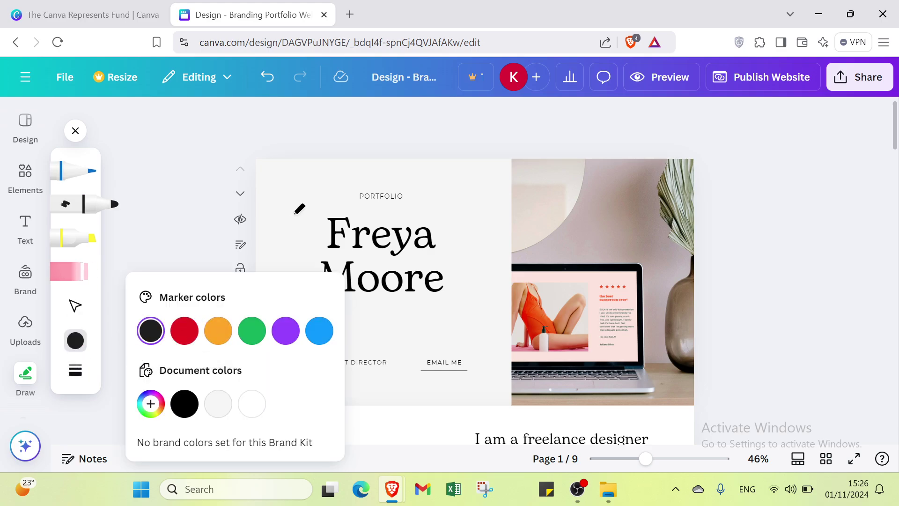
pyautogui.moveTo(292, 216); pyautogui.dragTo(295, 242)
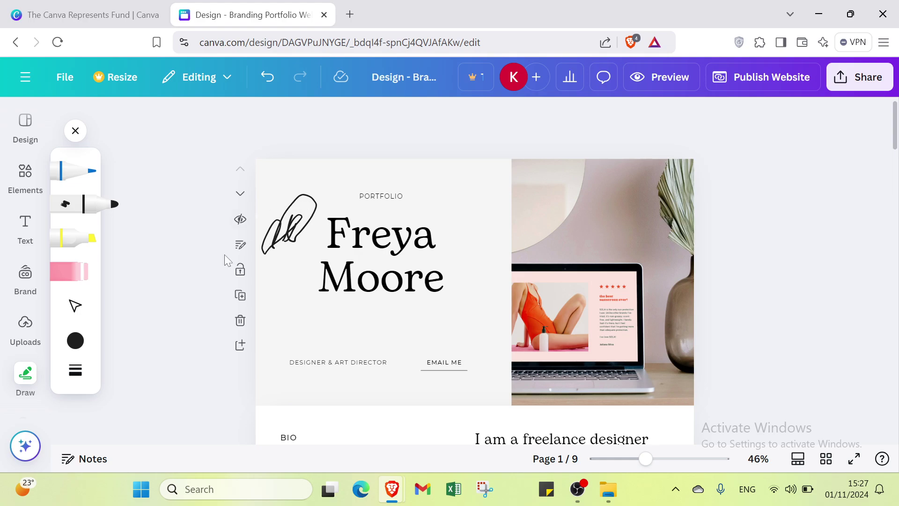
pyautogui.click(263, 82)
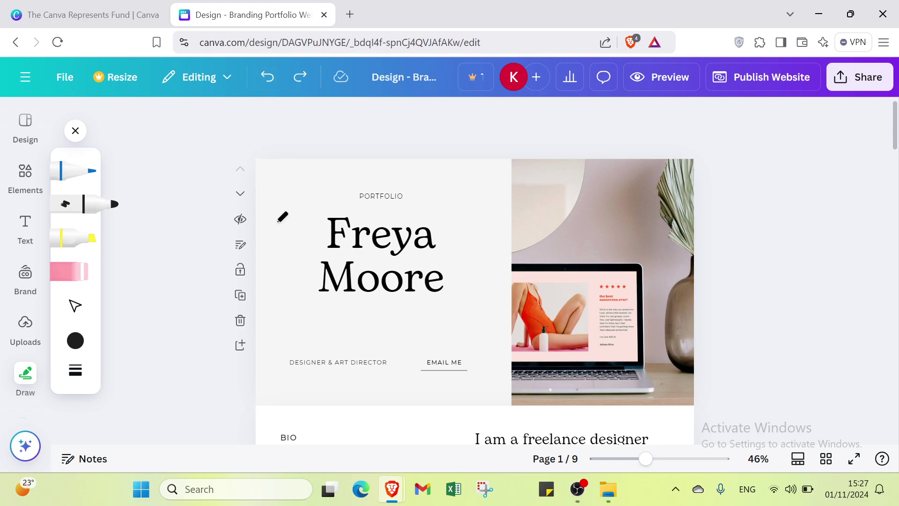
pyautogui.click(75, 275)
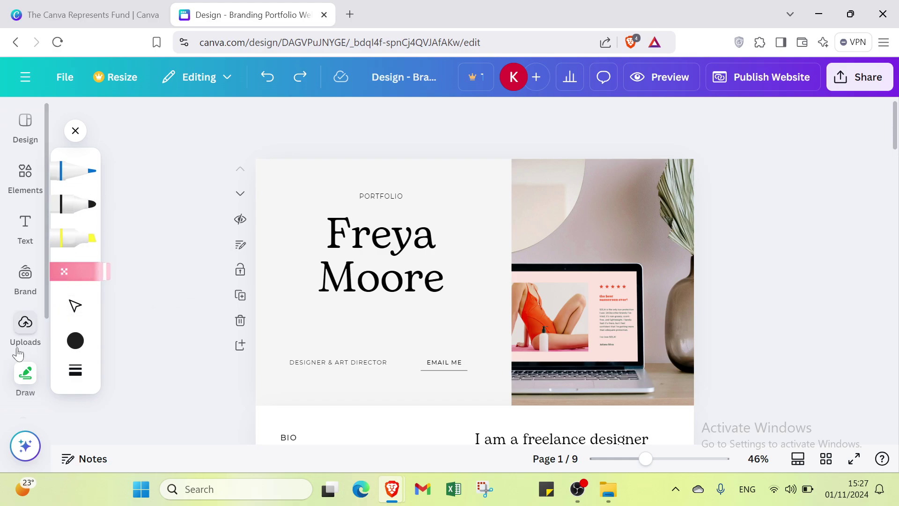
# Look through the Projects and Apps panels, then close the empty Apps panel
pyautogui.scroll(-3, 31, 400)
pyautogui.click(25, 332)
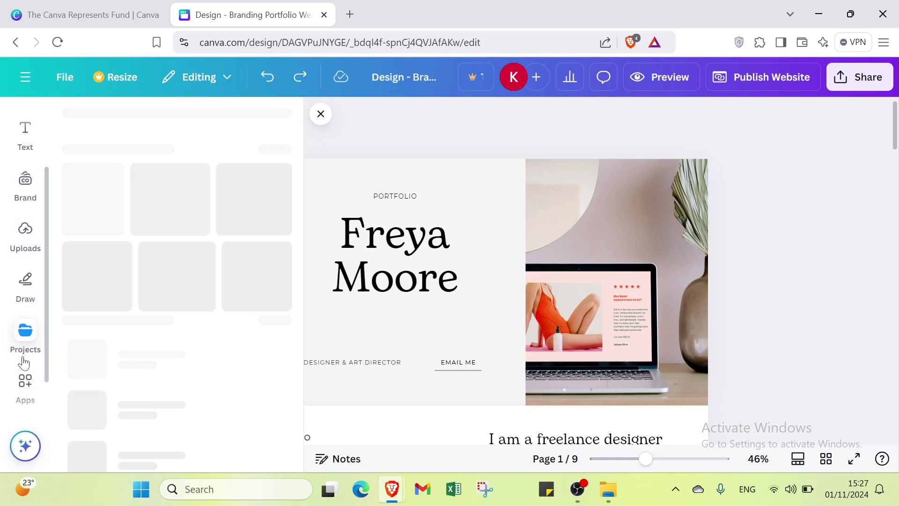
pyautogui.click(22, 390)
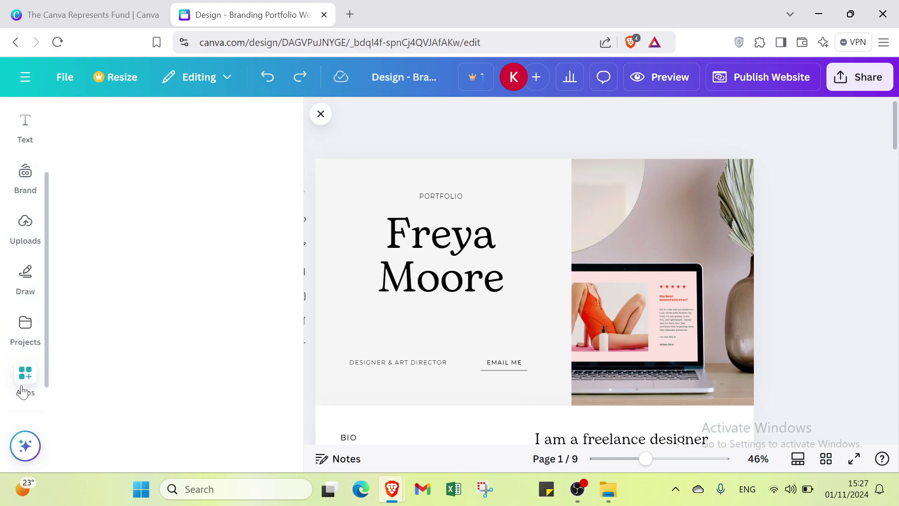
pyautogui.click(320, 116)
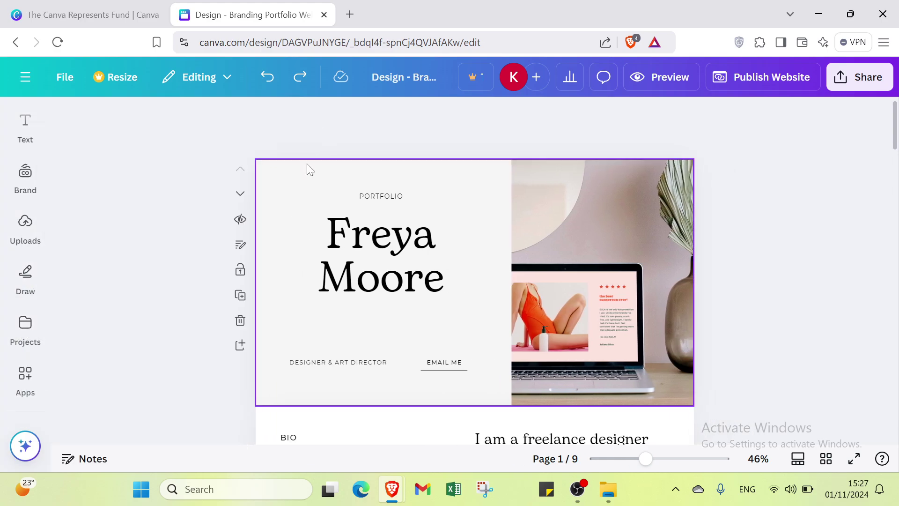
# Delete the large name title and show the Text panel's font combinations
pyautogui.click(359, 250)
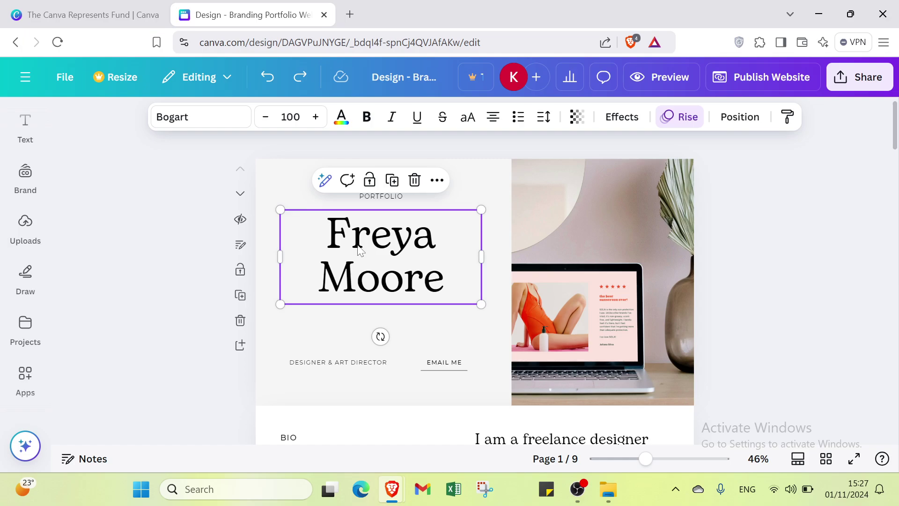
pyautogui.press('Delete')
pyautogui.moveTo(13, 329)
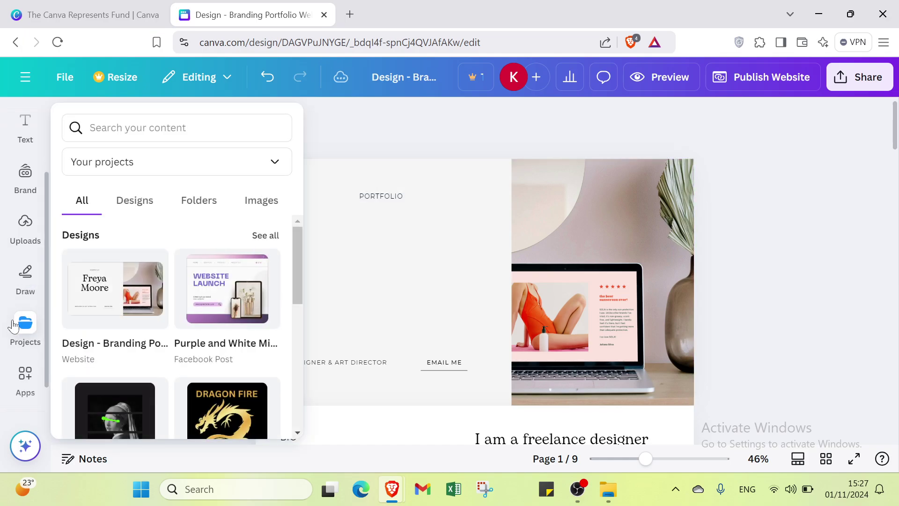
pyautogui.click(10, 128)
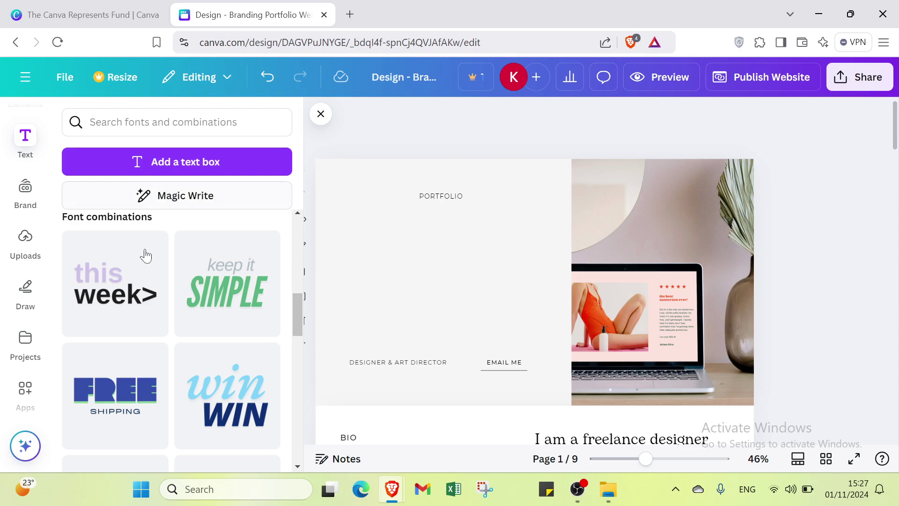
pyautogui.scroll(10, 147, 252)
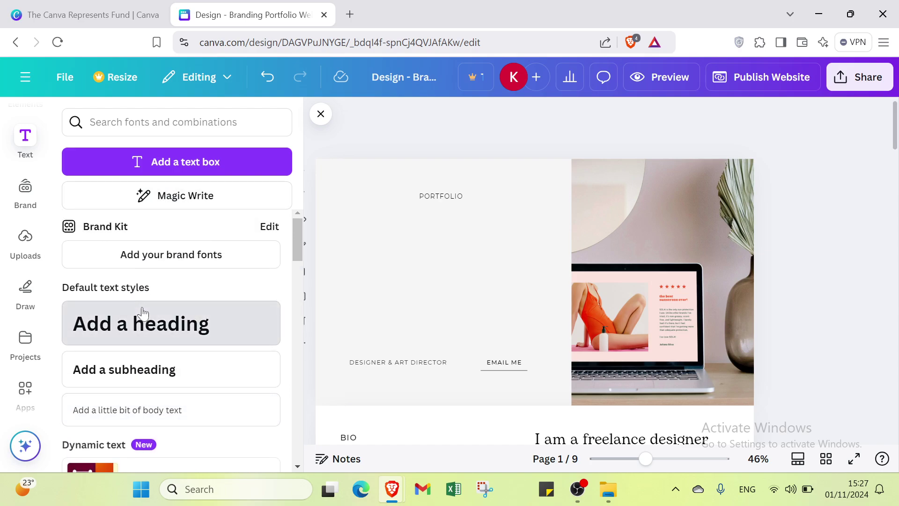
# Add a default heading just below PORTFOLIO and make its text black
pyautogui.click(142, 323)
pyautogui.click(422, 257)
pyautogui.moveTo(478, 298); pyautogui.dragTo(427, 265)
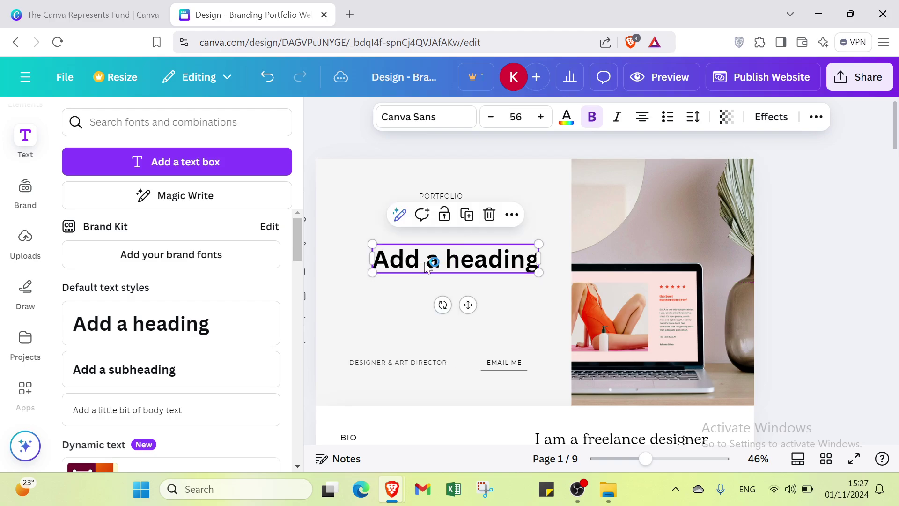
pyautogui.doubleClick(426, 265)
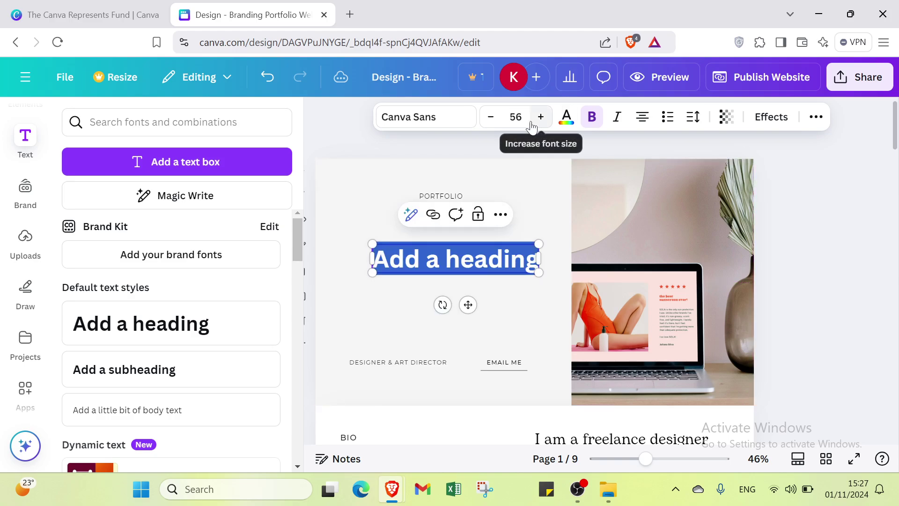
pyautogui.click(566, 118)
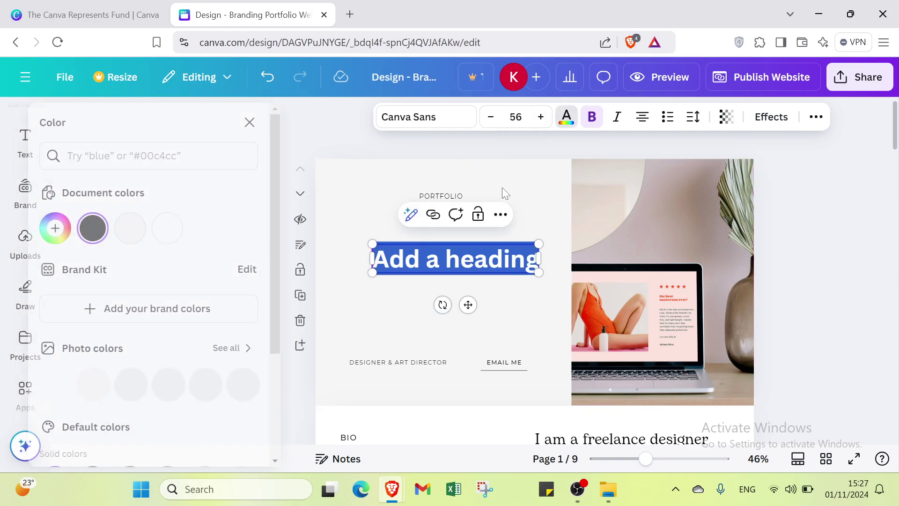
pyautogui.click(114, 229)
# Replace the heading's placeholder text with 'instagram post'
pyautogui.doubleClick(491, 259)
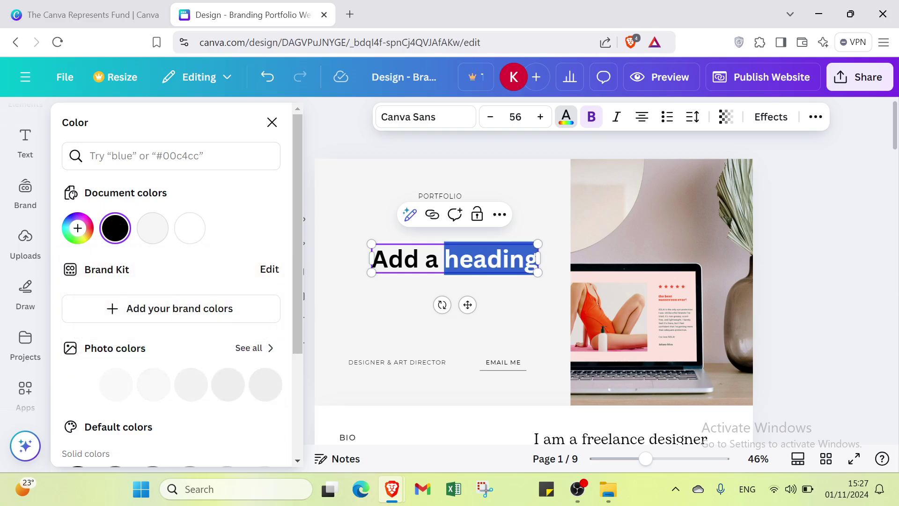
pyautogui.press('BackSpace')
pyautogui.press('BackSpace')
pyautogui.press('BackSpace')
pyautogui.press('BackSpace')
pyautogui.press('BackSpace')
pyautogui.press('BackSpace')
pyautogui.press('BackSpace')
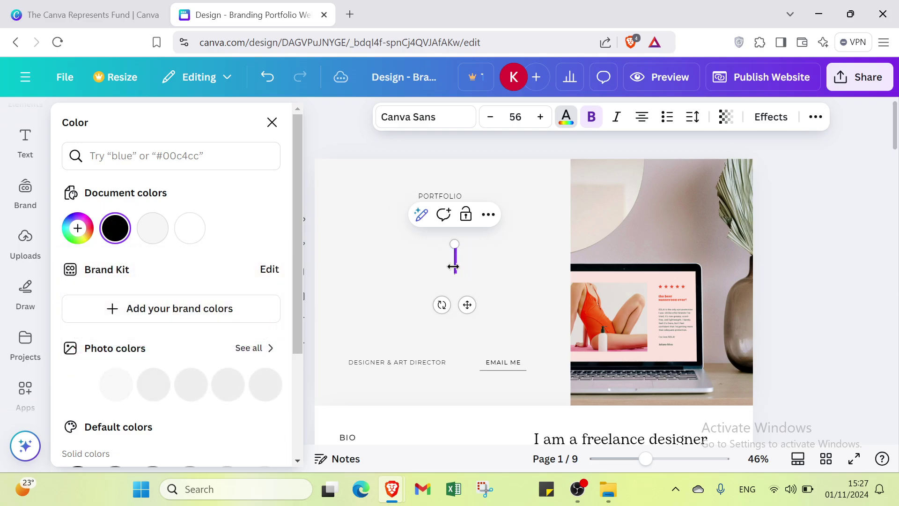
pyautogui.write('instagr')
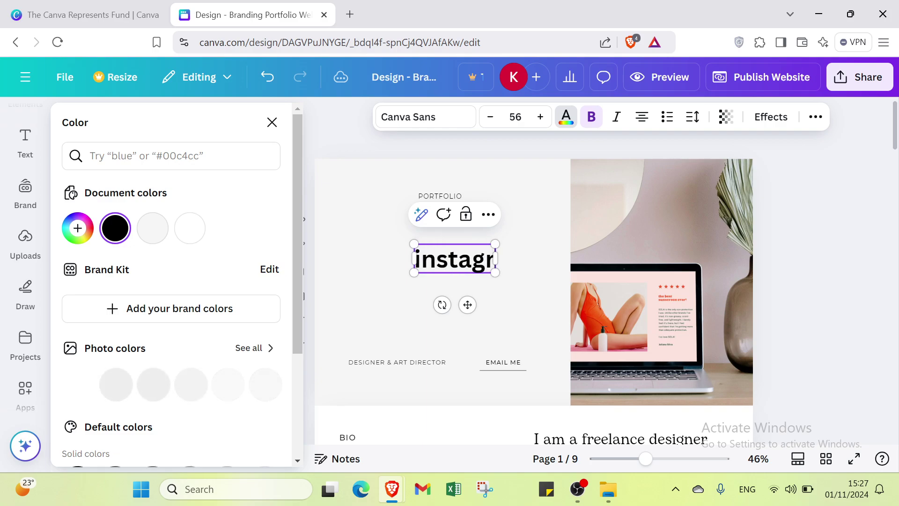
pyautogui.write('m po')
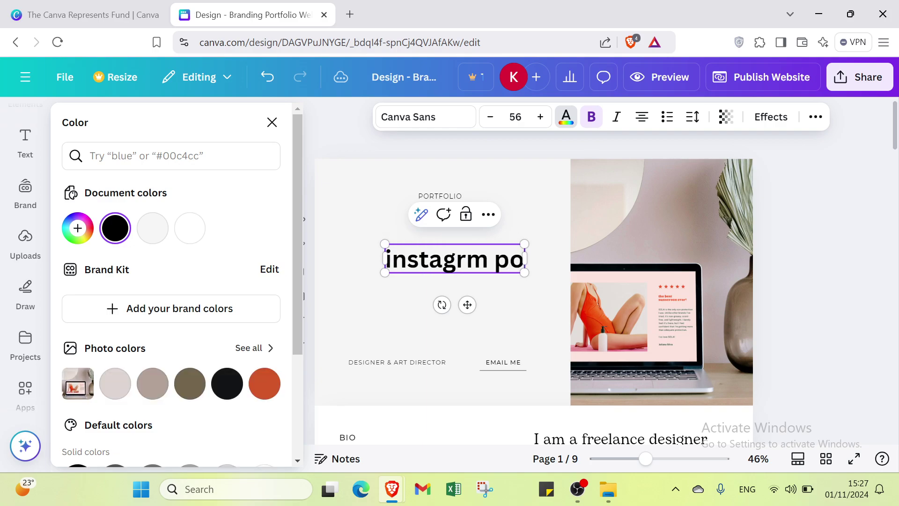
pyautogui.write('st')
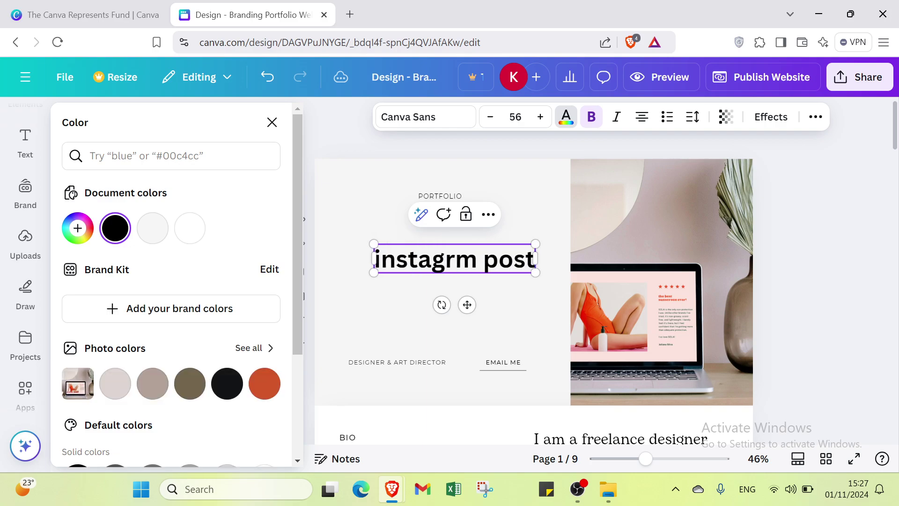
pyautogui.write('a')
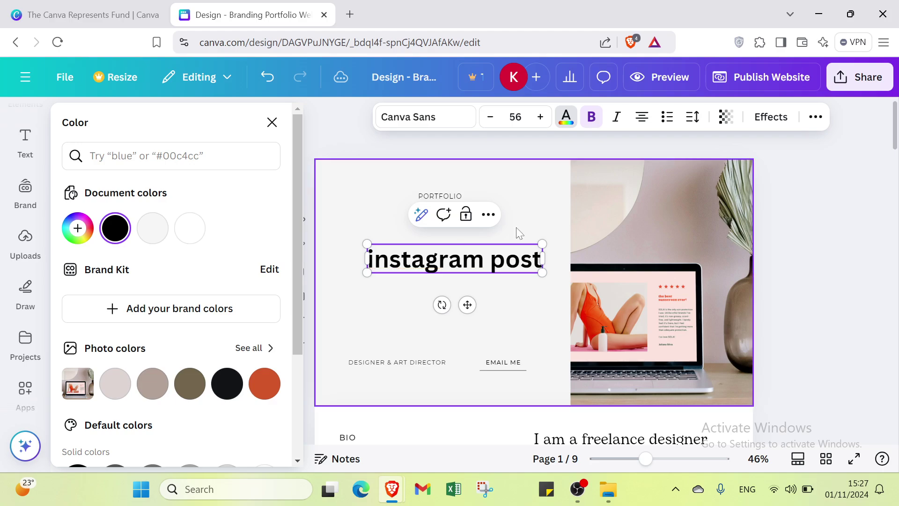
pyautogui.click(499, 288)
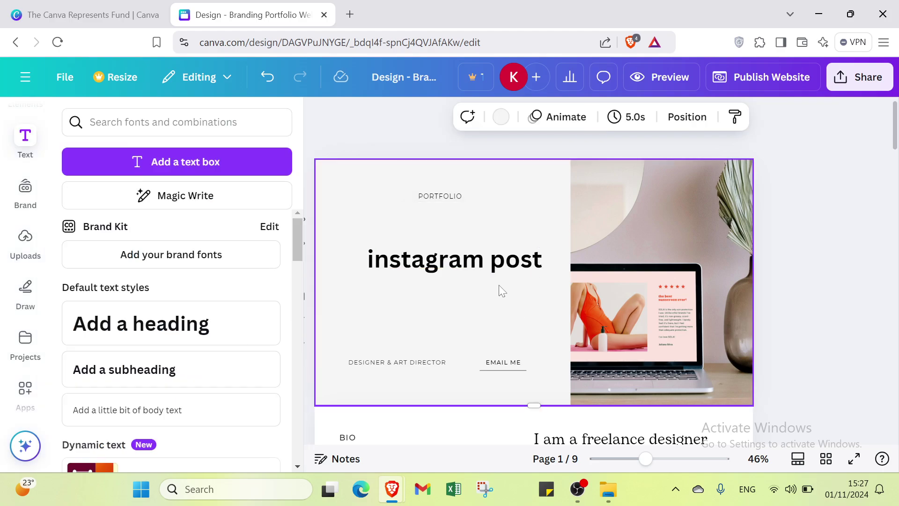
# Delete the DESIGNER & ART DIRECTOR line, restoring PORTFOLIO after deleting it by mistake
pyautogui.click(435, 363)
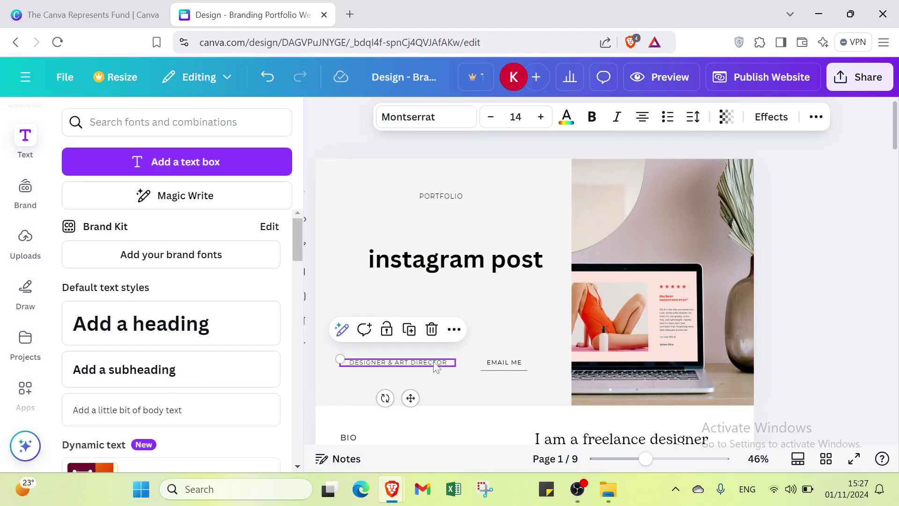
pyautogui.press('Delete')
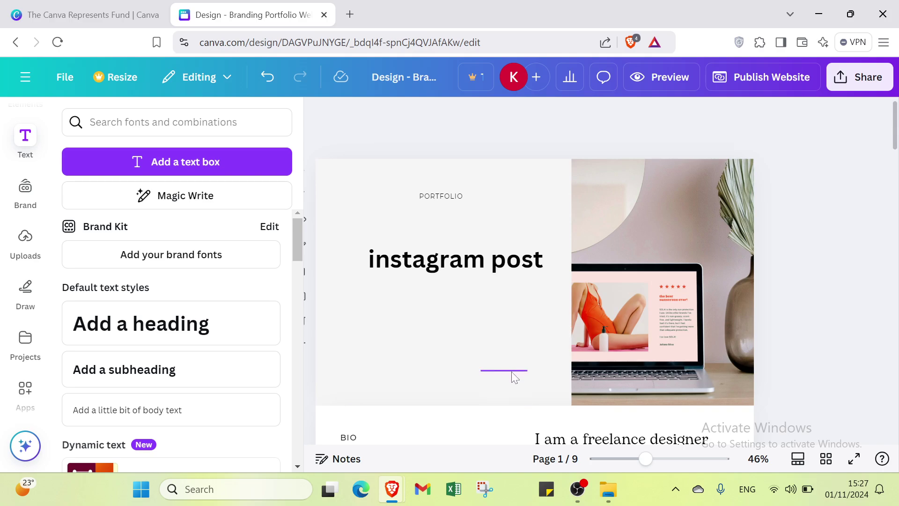
pyautogui.click(435, 190)
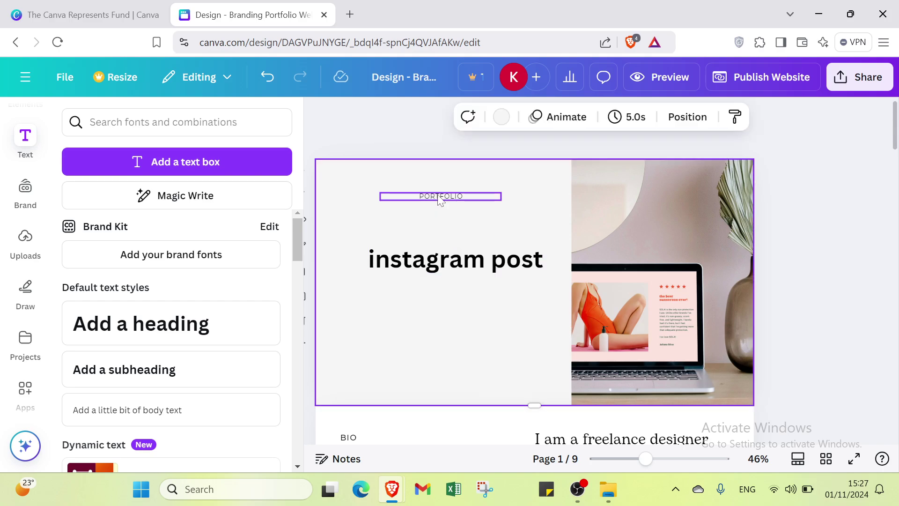
pyautogui.press('Delete')
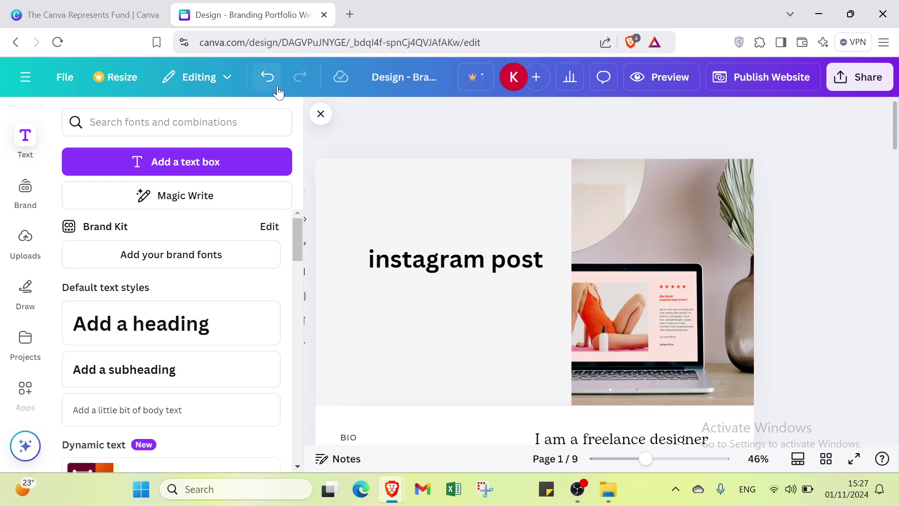
pyautogui.click(271, 81)
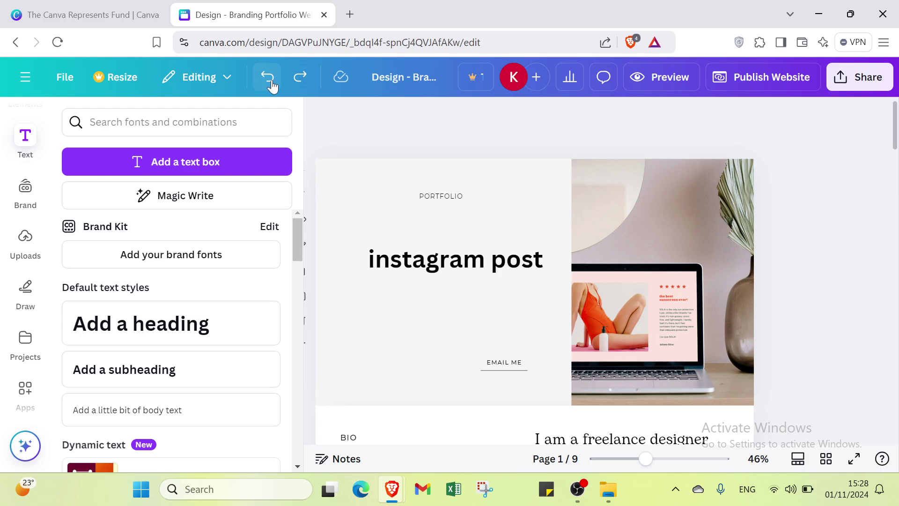
# Add a body text box under EMAIL ME holding the contact's Gmail address
pyautogui.click(523, 383)
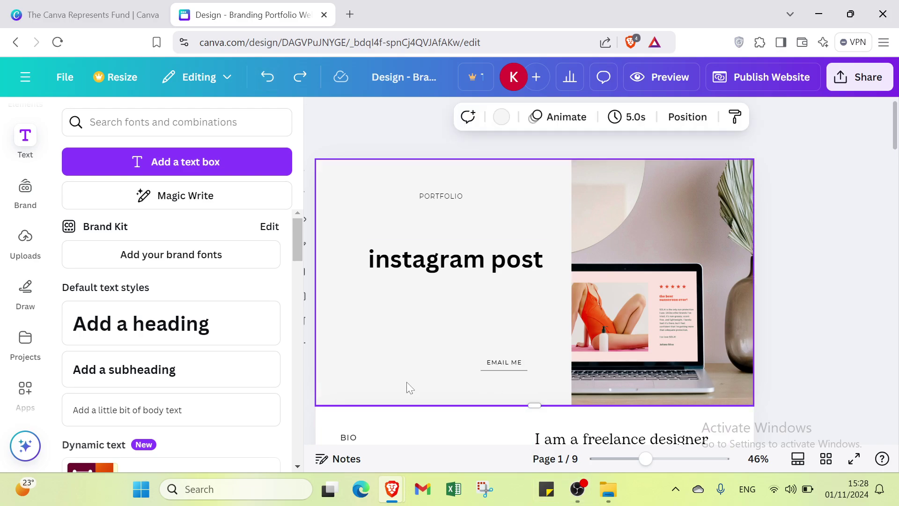
pyautogui.click(225, 417)
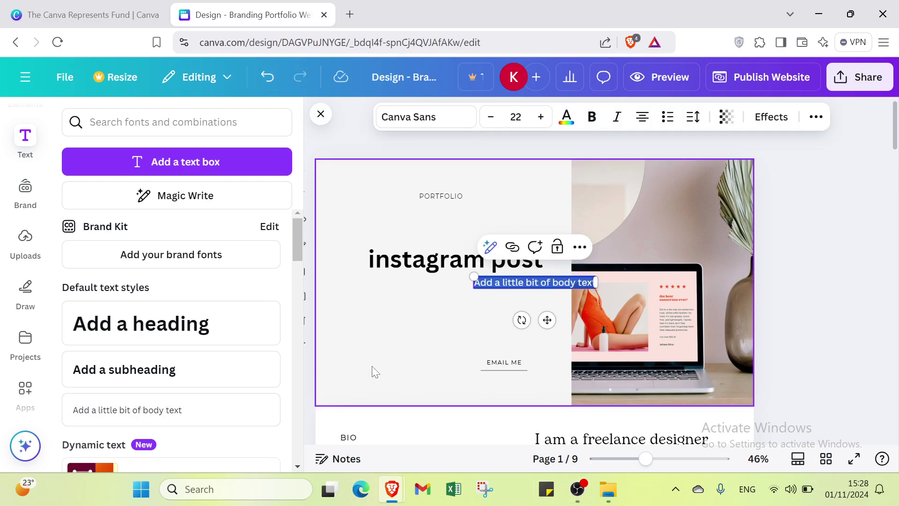
pyautogui.click(490, 307)
pyautogui.moveTo(512, 286); pyautogui.dragTo(488, 386)
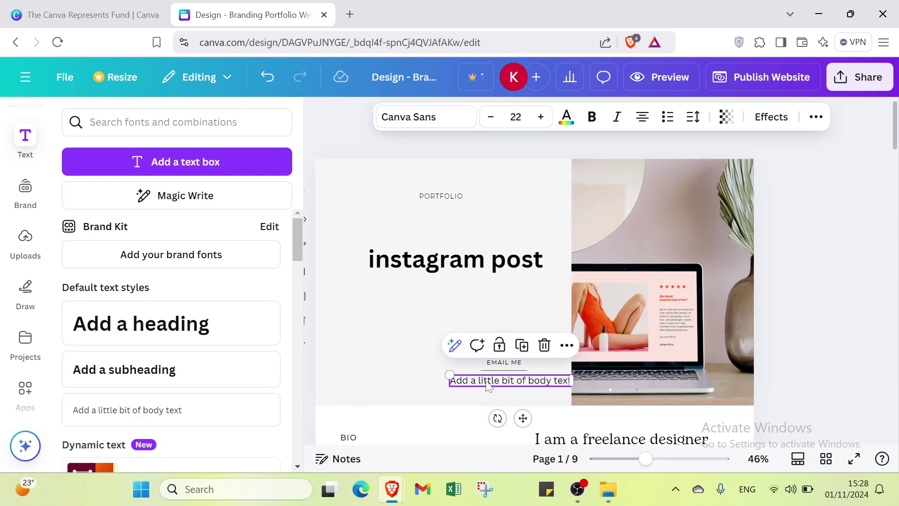
pyautogui.doubleClick(489, 386)
pyautogui.press('BackSpace')
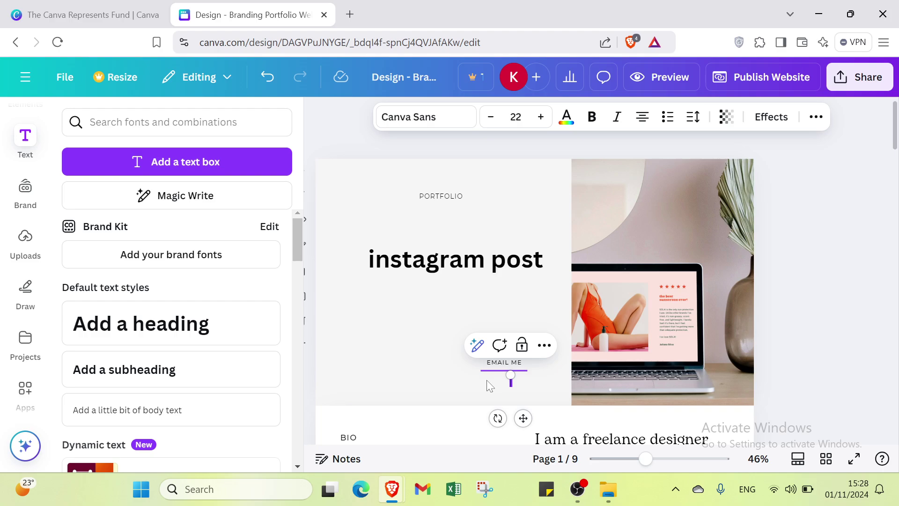
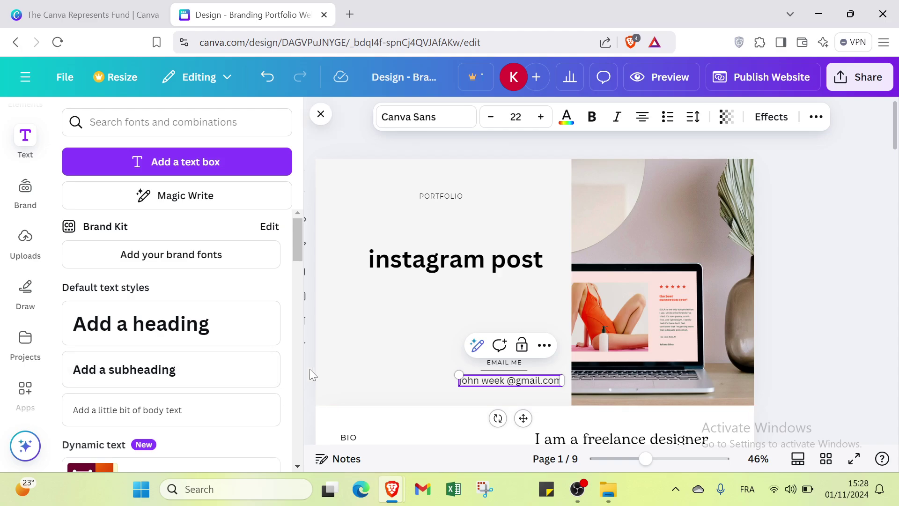
pyautogui.click(341, 363)
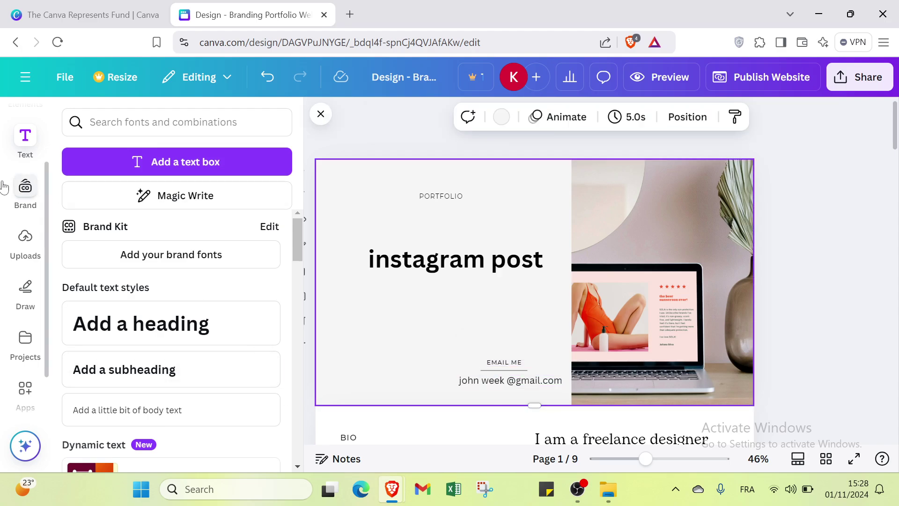
# Search Elements graphics for 'instagram' and add the glossy Instagram logo
pyautogui.scroll(2, 9, 259)
pyautogui.click(28, 193)
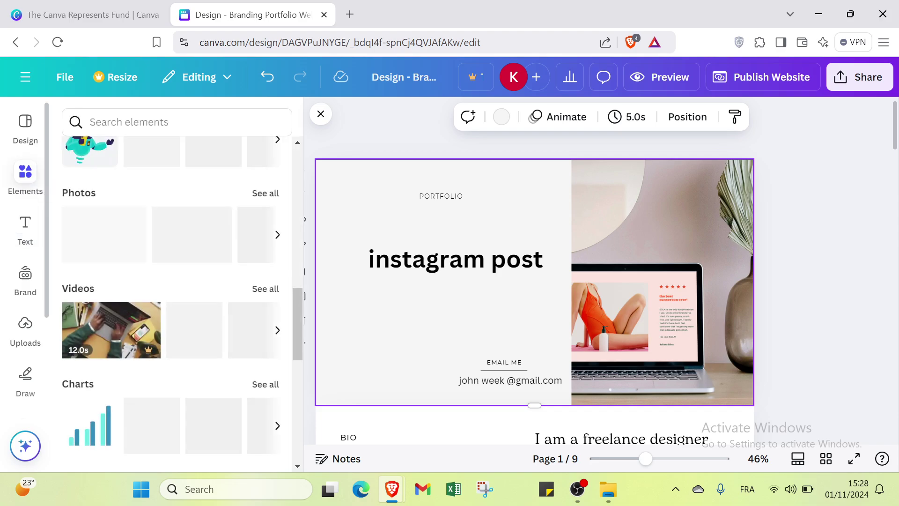
pyautogui.write('instagra')
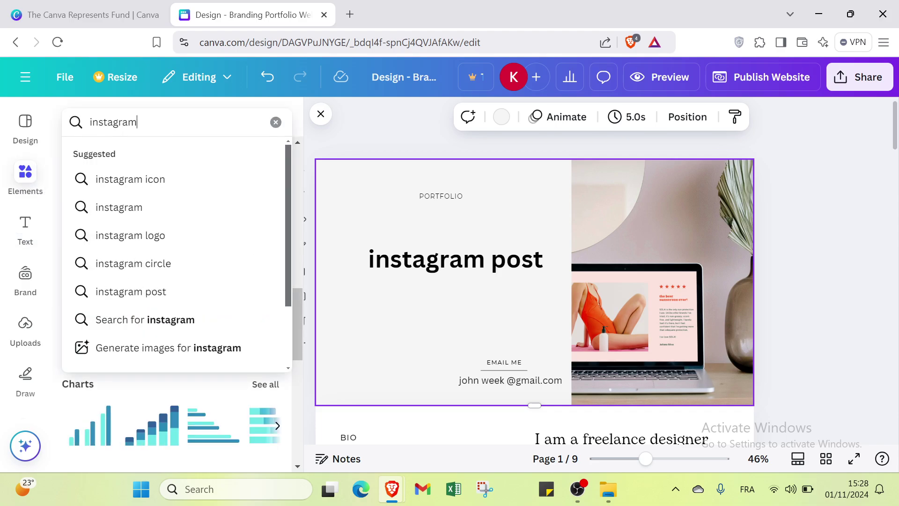
pyautogui.write('m')
pyautogui.press('Return')
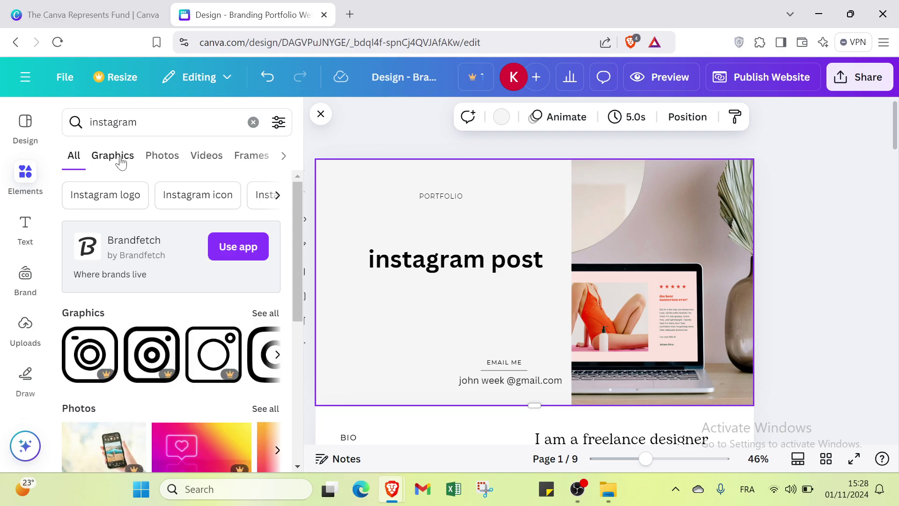
pyautogui.click(121, 157)
pyautogui.scroll(-4, 177, 302)
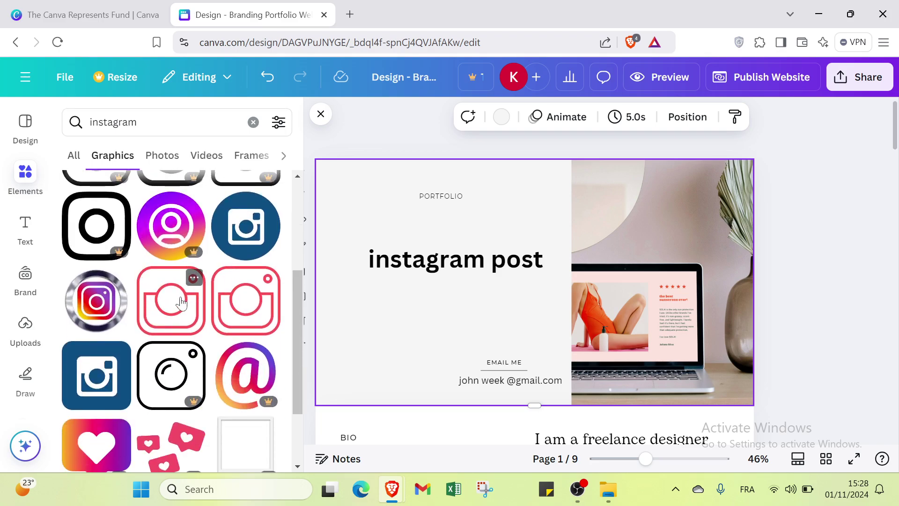
pyautogui.scroll(-1, 177, 302)
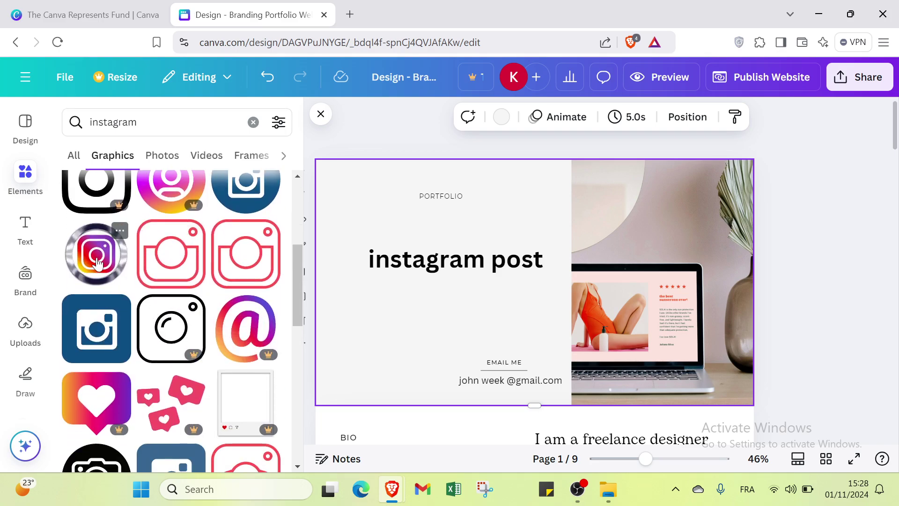
pyautogui.click(116, 266)
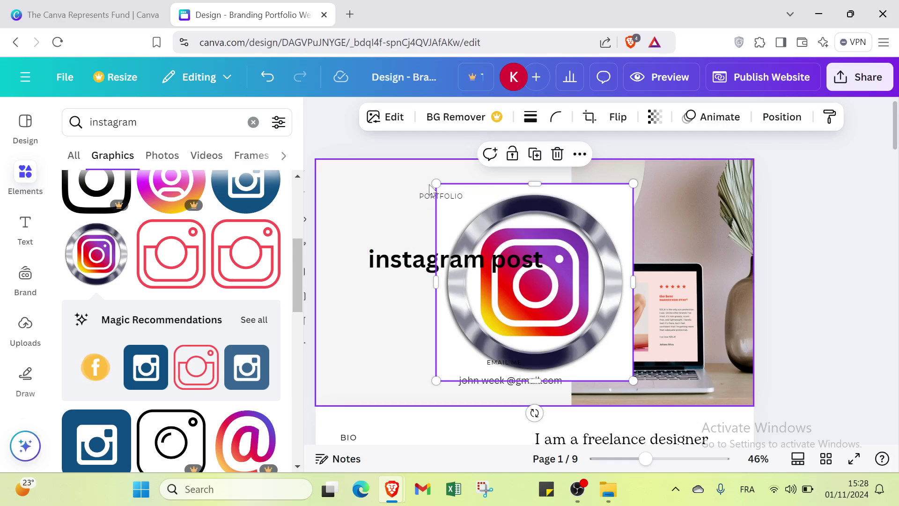
# Shrink the Instagram logo and place it at lower left beside the email text
pyautogui.moveTo(436, 184); pyautogui.dragTo(555, 295)
pyautogui.moveTo(588, 326); pyautogui.dragTo(357, 349)
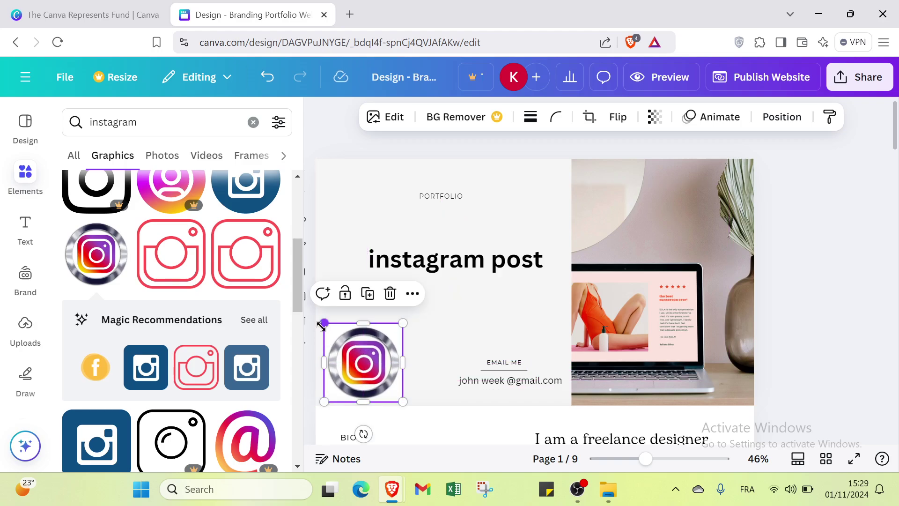
pyautogui.moveTo(324, 323); pyautogui.dragTo(341, 340)
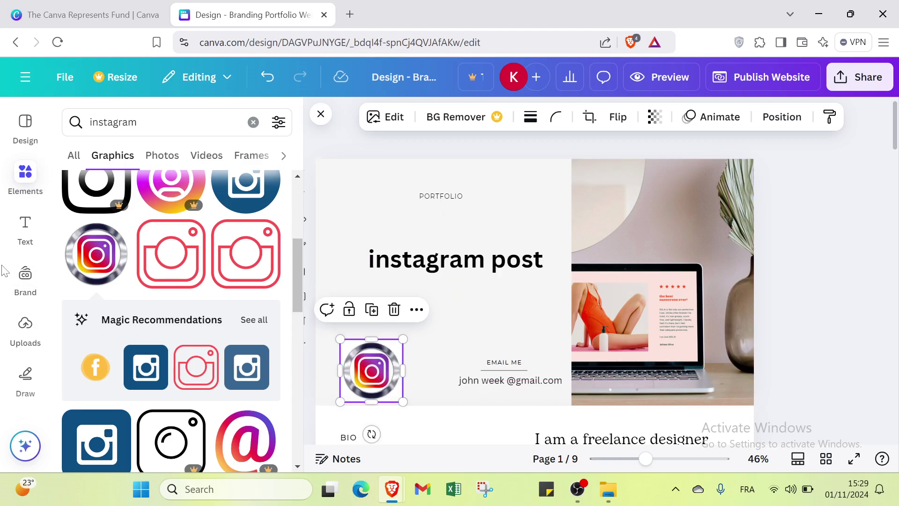
# Replace the 'instagram' search with 'gma' and show GMAIL graphics results
pyautogui.click(77, 131)
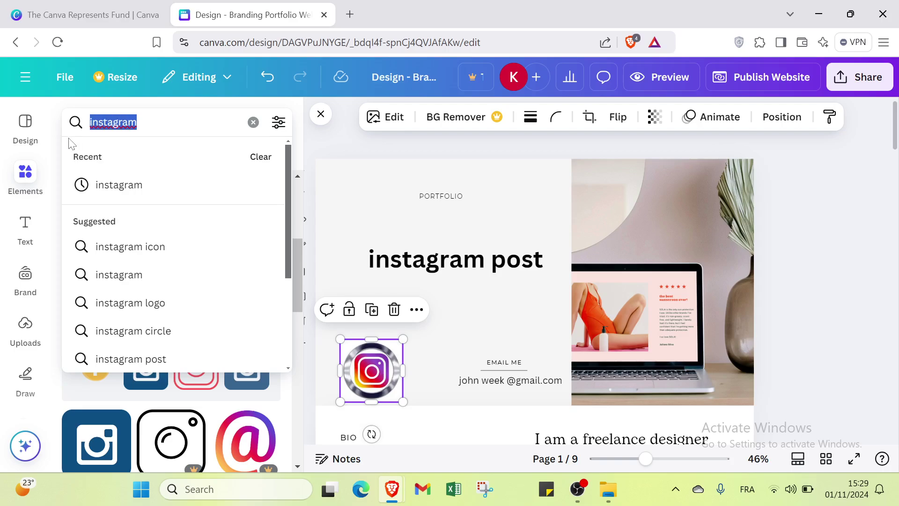
pyautogui.press('BackSpace')
pyautogui.write('e')
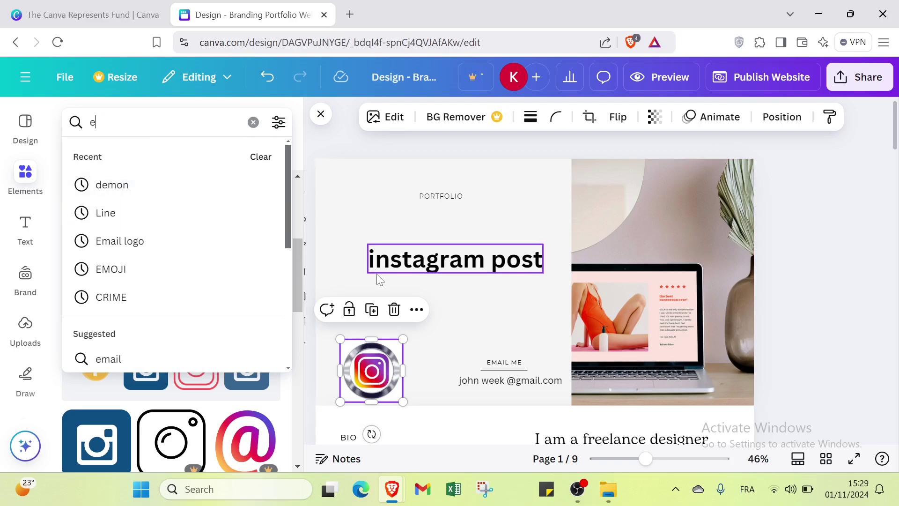
pyautogui.press('Return')
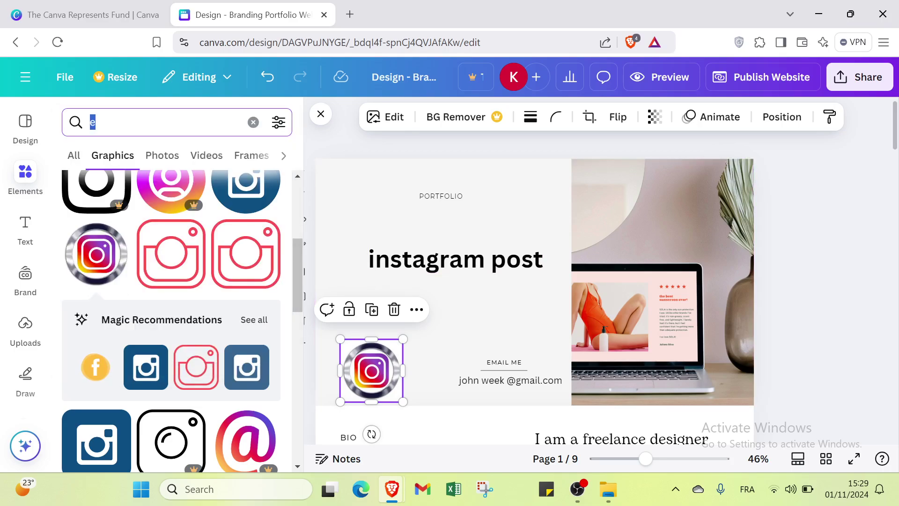
pyautogui.press('BackSpace')
pyautogui.write('gma')
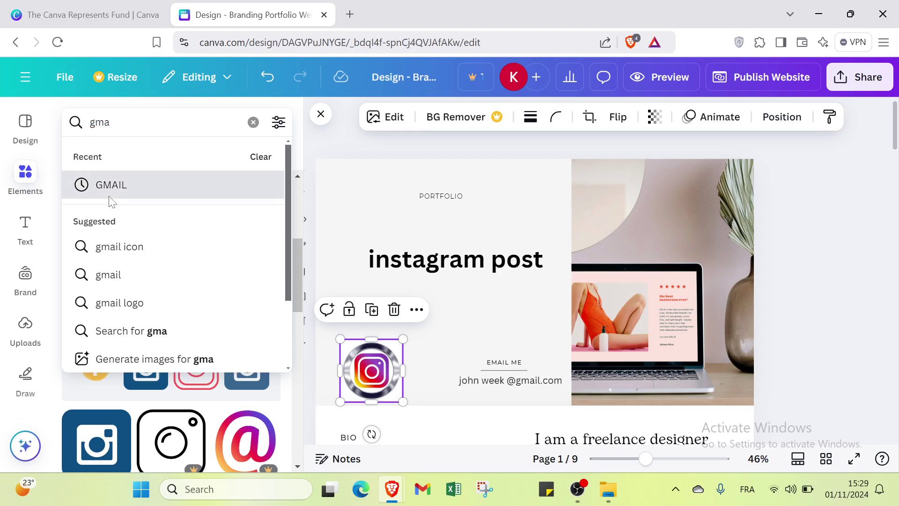
pyautogui.click(108, 187)
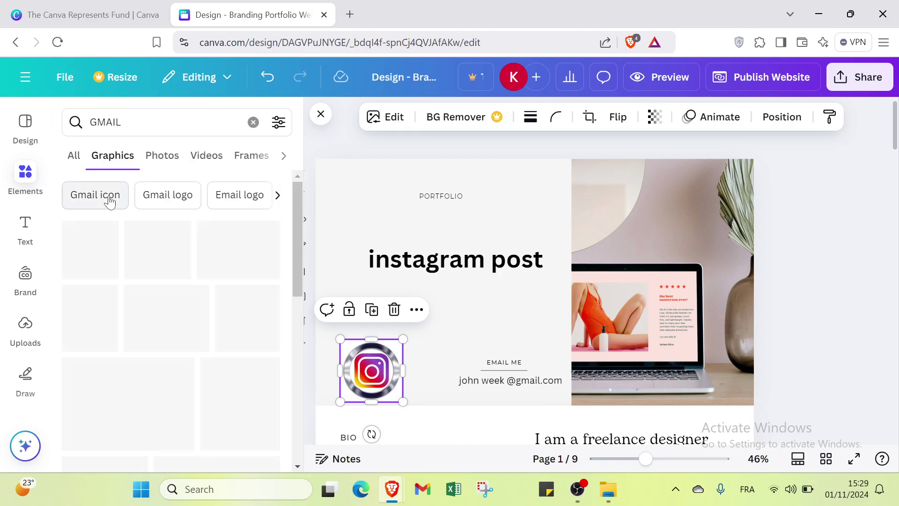
# Add the envelope graphic, shrink it, and place it under the instagram post heading
pyautogui.scroll(-4, 123, 281)
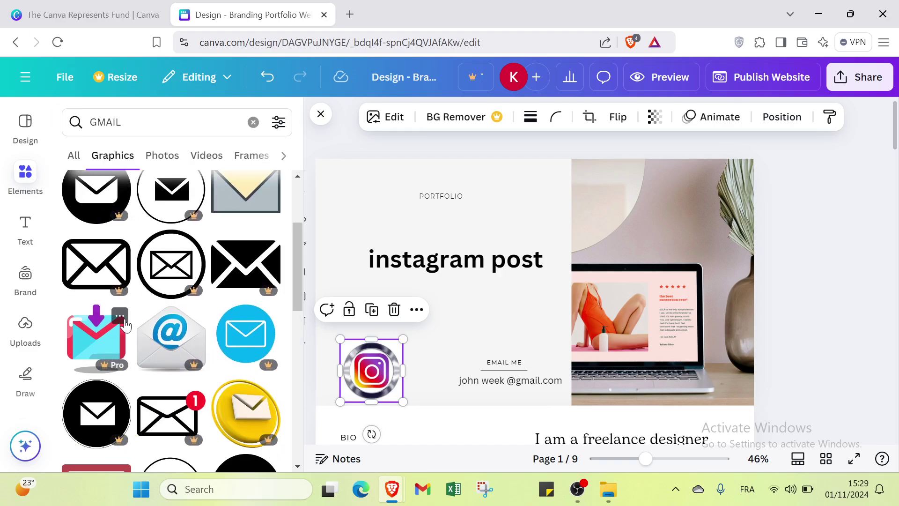
pyautogui.scroll(-3, 126, 323)
pyautogui.scroll(5, 194, 295)
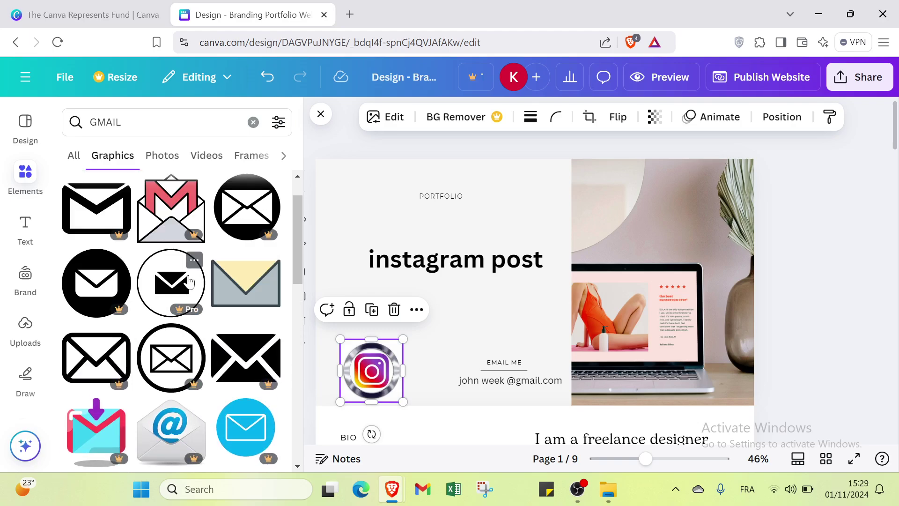
pyautogui.scroll(-5, 266, 278)
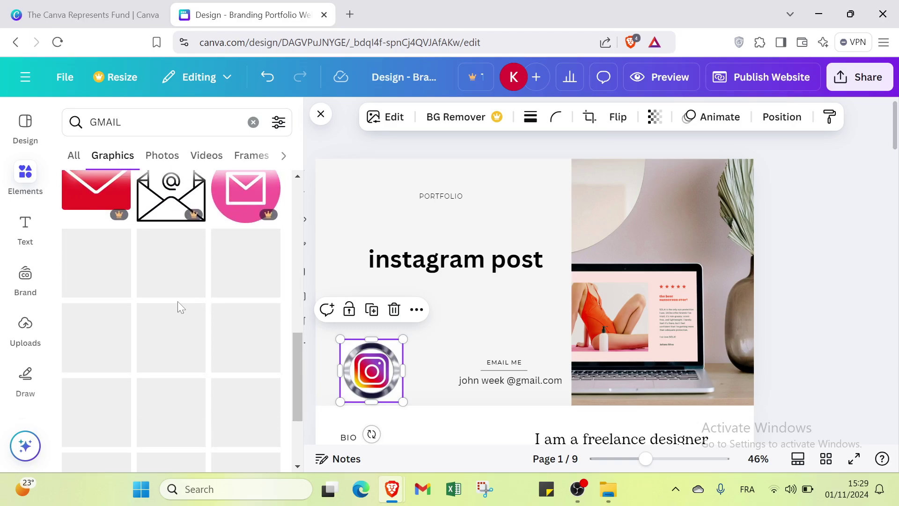
pyautogui.scroll(-6, 195, 285)
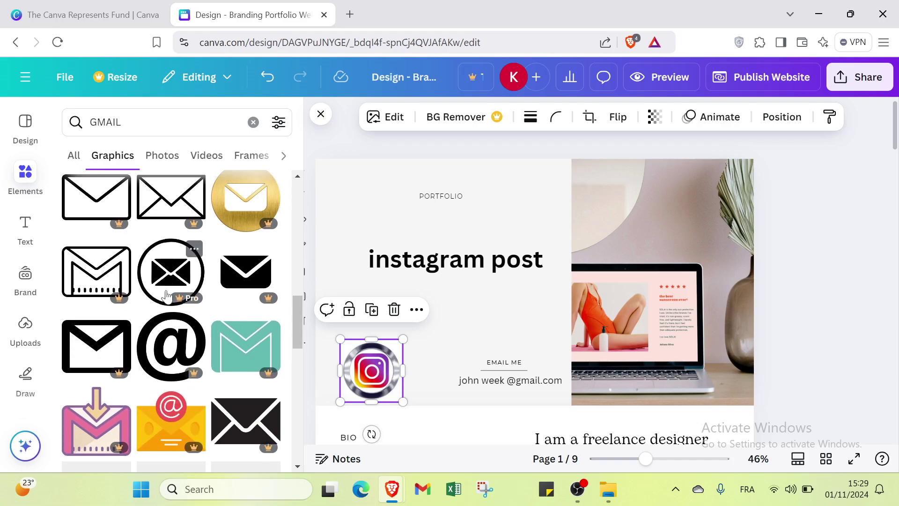
pyautogui.scroll(-3, 167, 295)
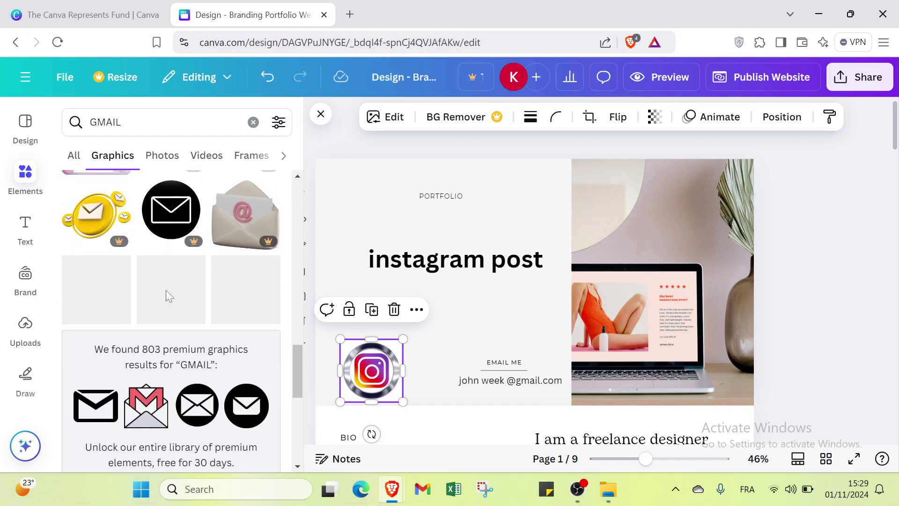
pyautogui.click(257, 410)
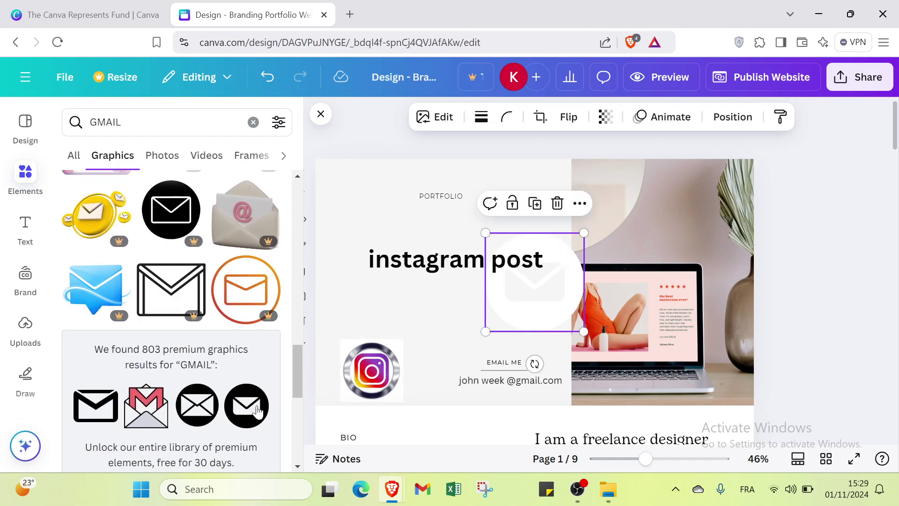
pyautogui.moveTo(485, 234); pyautogui.dragTo(553, 290)
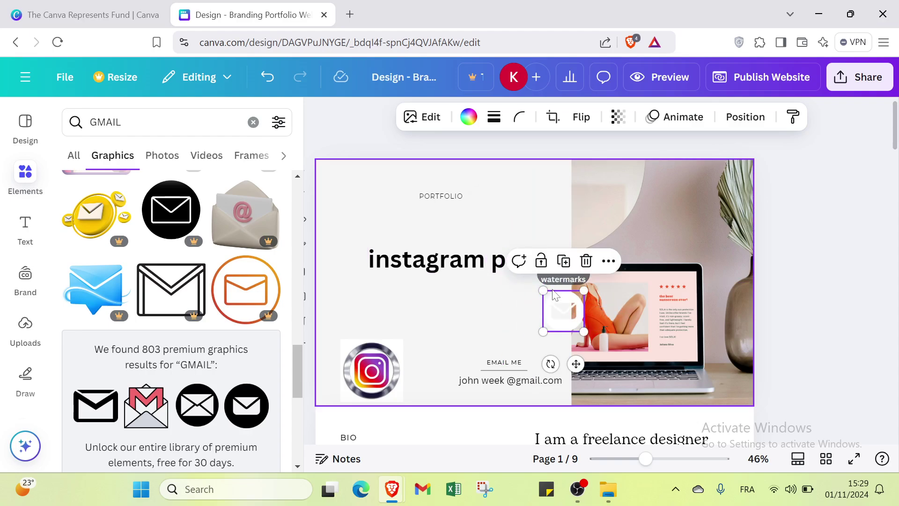
pyautogui.moveTo(565, 322); pyautogui.dragTo(443, 314)
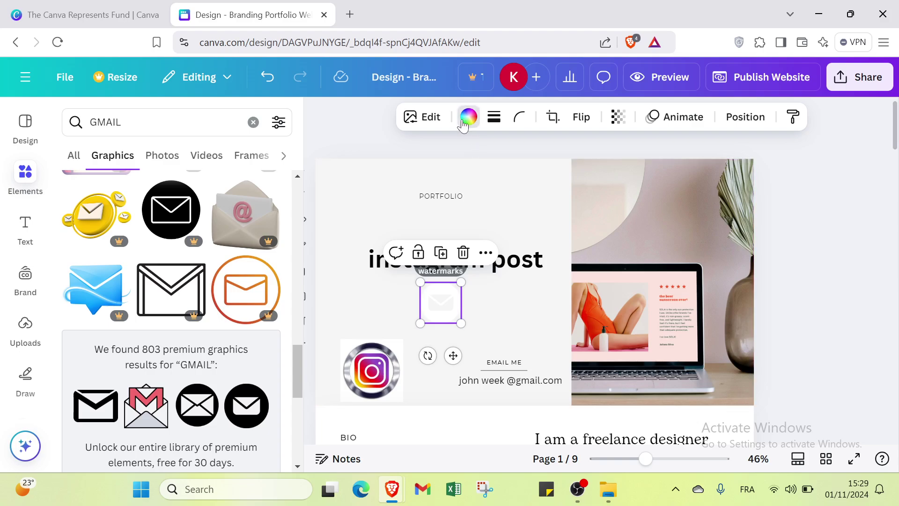
# Colour the envelope icon black and shrink it beside EMAIL ME
pyautogui.click(468, 121)
pyautogui.click(111, 224)
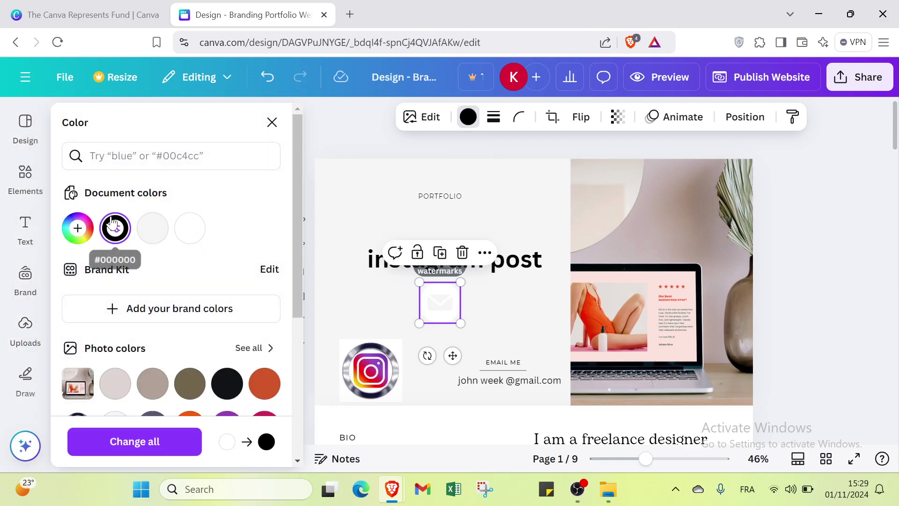
pyautogui.click(466, 310)
pyautogui.click(435, 300)
pyautogui.moveTo(421, 281); pyautogui.dragTo(511, 366)
pyautogui.click(538, 339)
# Nudge EMAIL ME slightly upward, clear the GMAIL search and close Elements
pyautogui.click(510, 363)
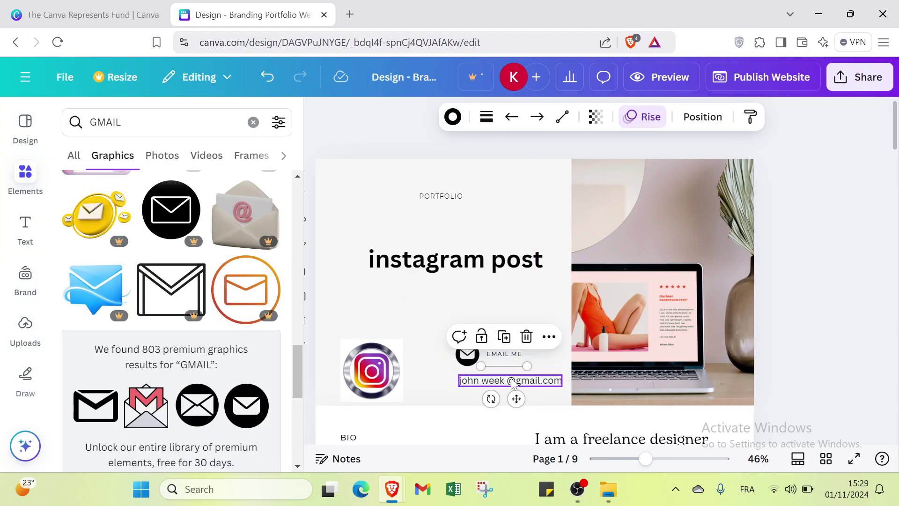
pyautogui.click(539, 307)
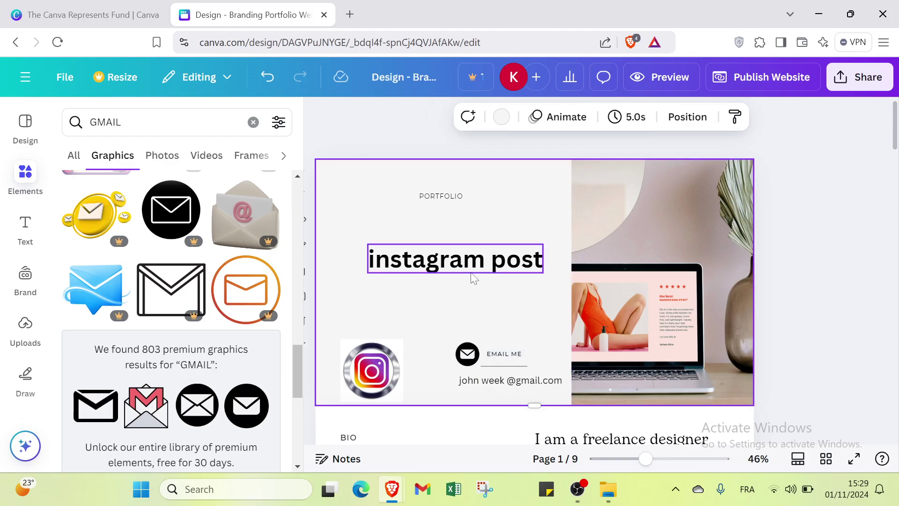
pyautogui.click(424, 198)
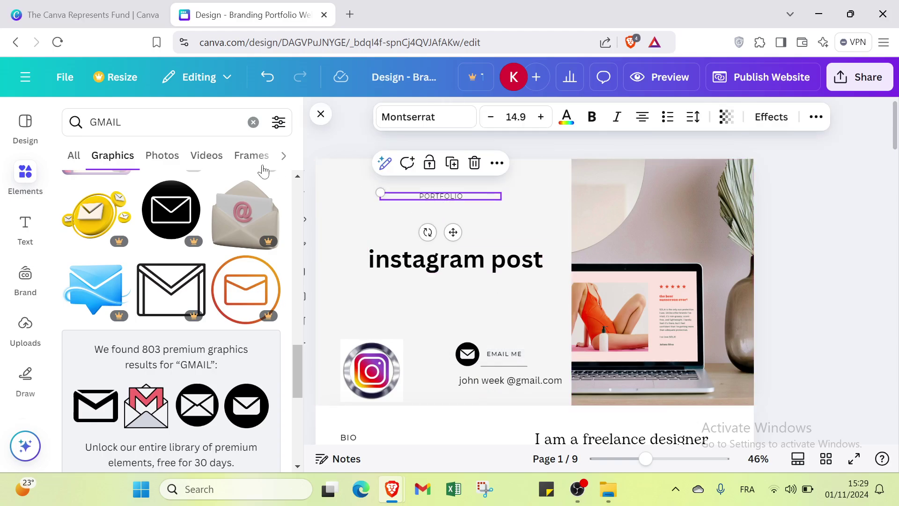
pyautogui.click(253, 122)
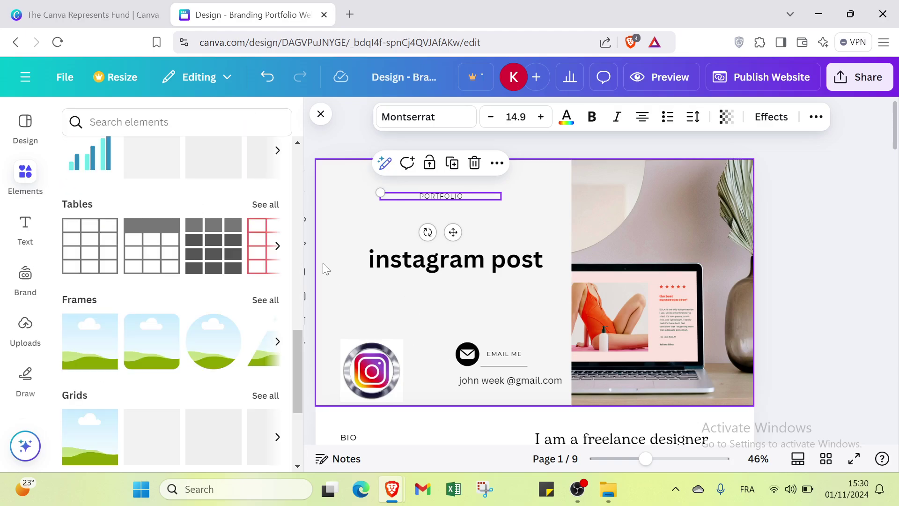
pyautogui.click(320, 115)
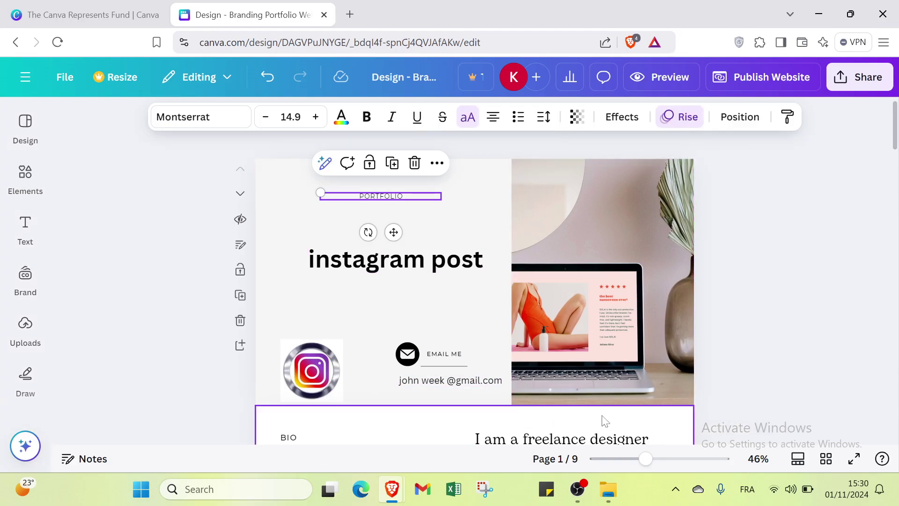
pyautogui.click(783, 331)
pyautogui.scroll(-4, 567, 330)
pyautogui.scroll(-1, 567, 332)
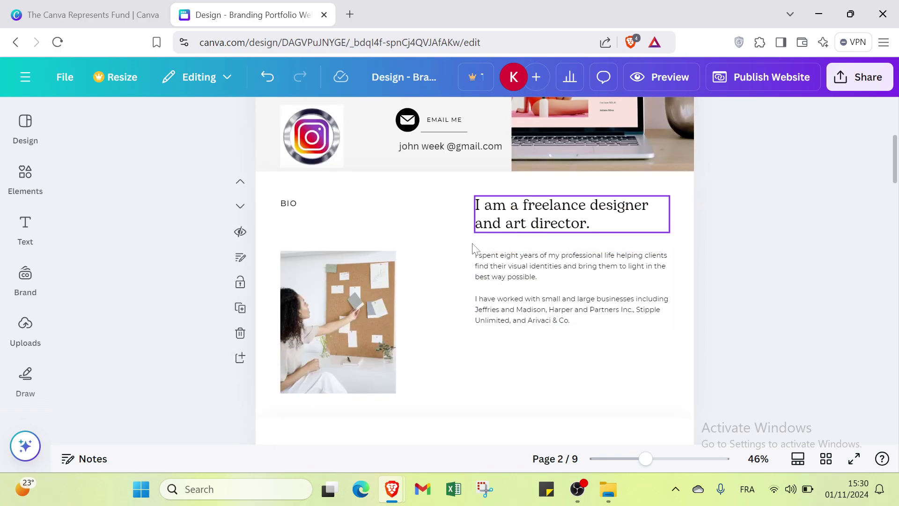
pyautogui.scroll(3, 438, 263)
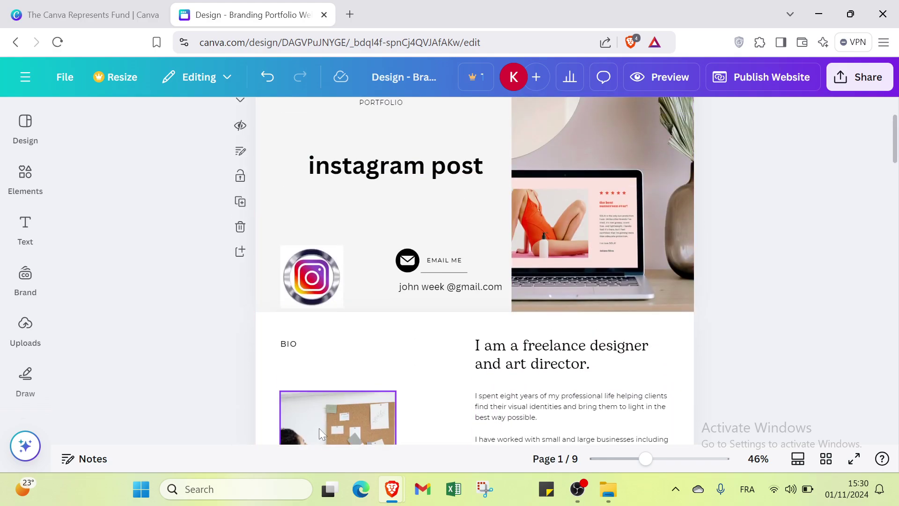
pyautogui.scroll(-8, 334, 418)
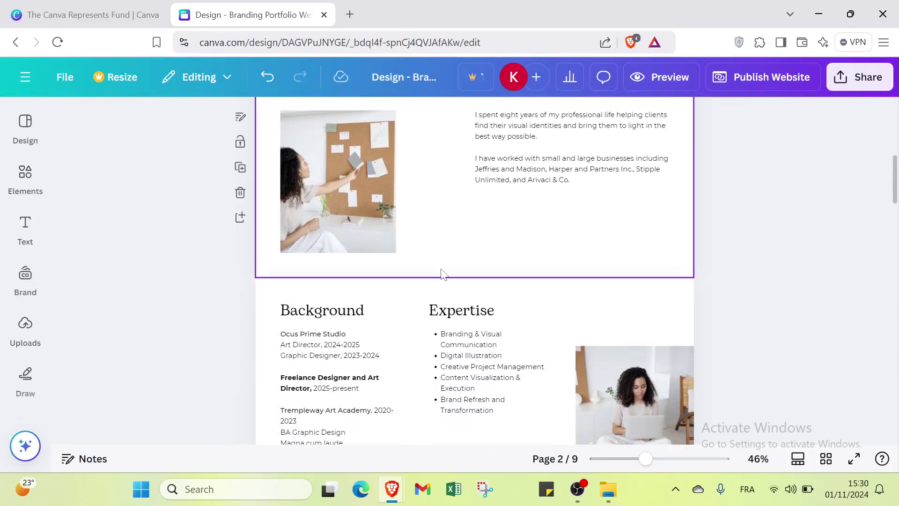
pyautogui.scroll(-12, 439, 277)
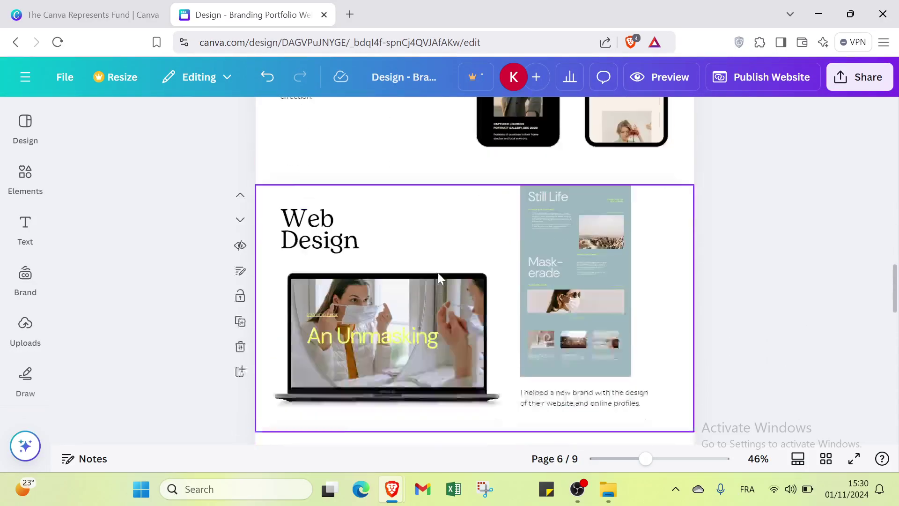
pyautogui.scroll(-8, 439, 276)
pyautogui.scroll(8, 438, 276)
pyautogui.scroll(15, 437, 277)
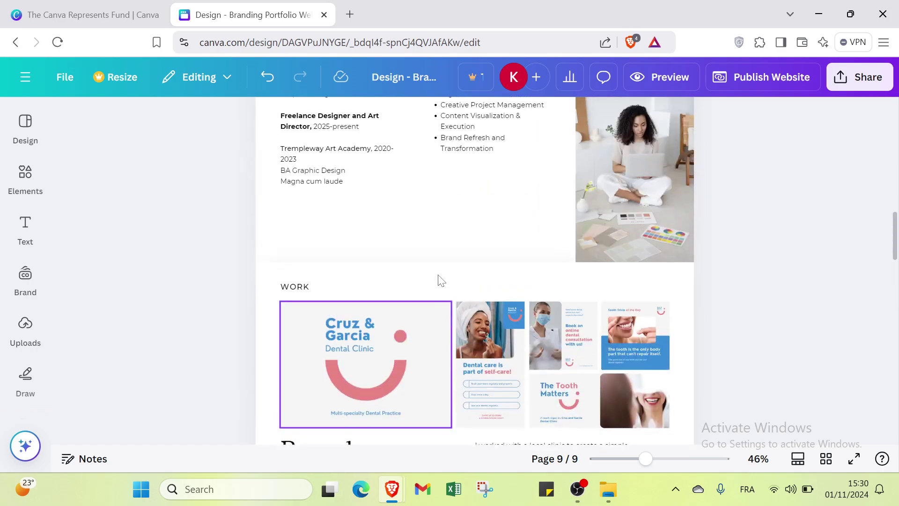
pyautogui.scroll(3, 441, 280)
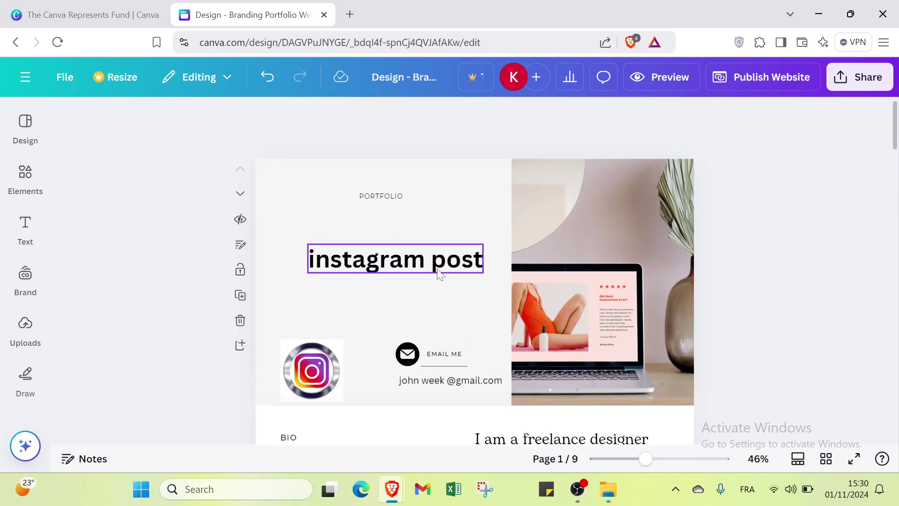
pyautogui.click(859, 77)
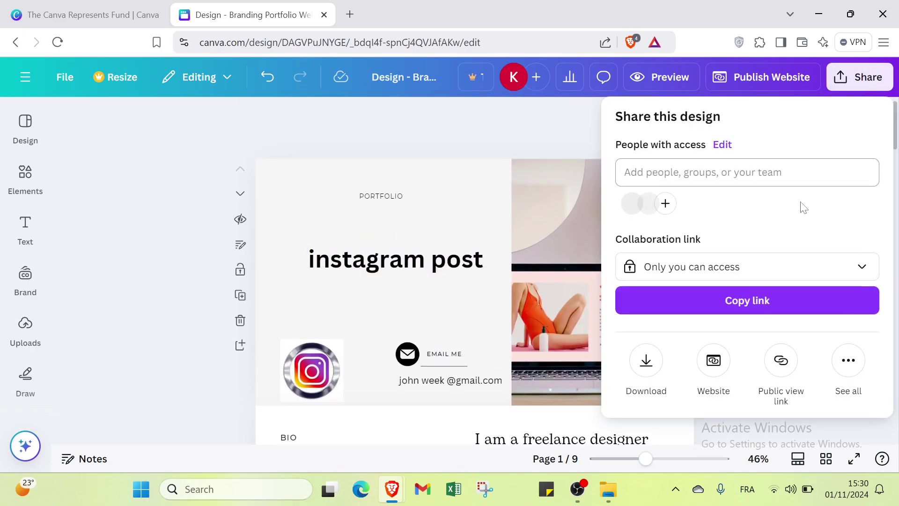
pyautogui.click(779, 301)
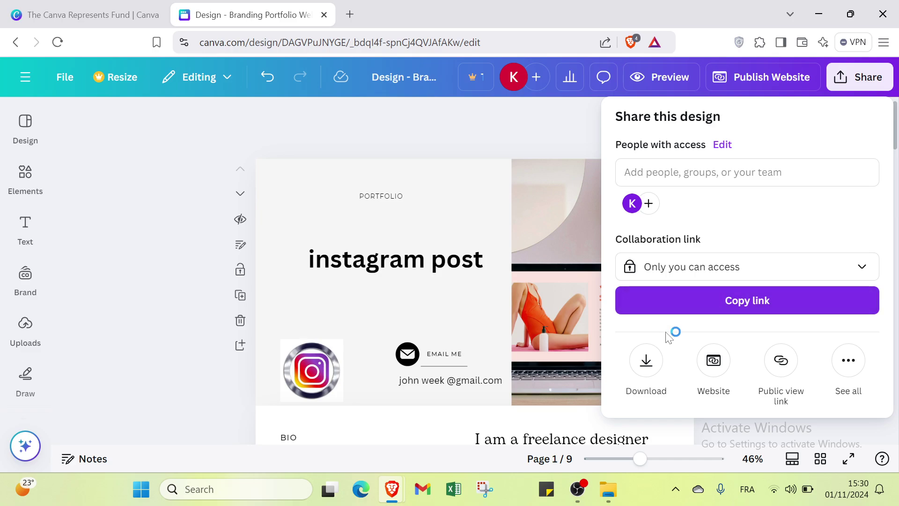
pyautogui.click(846, 362)
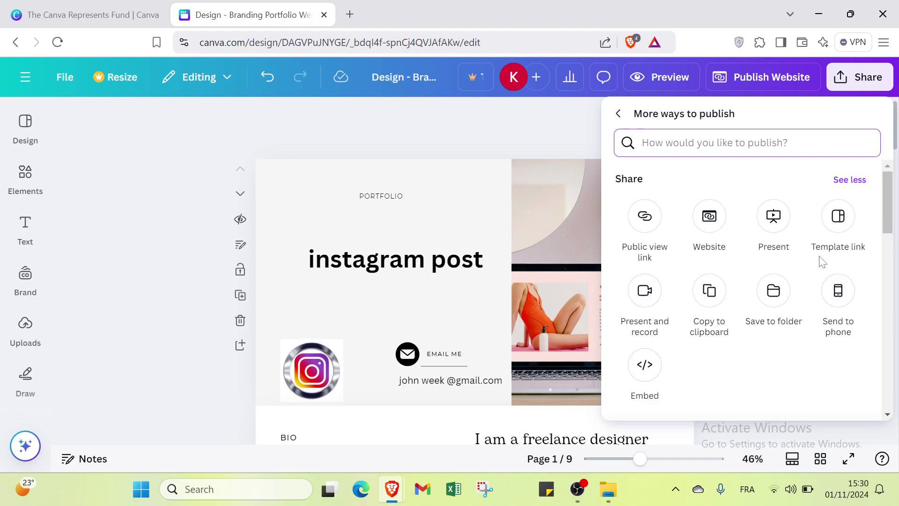
pyautogui.click(619, 114)
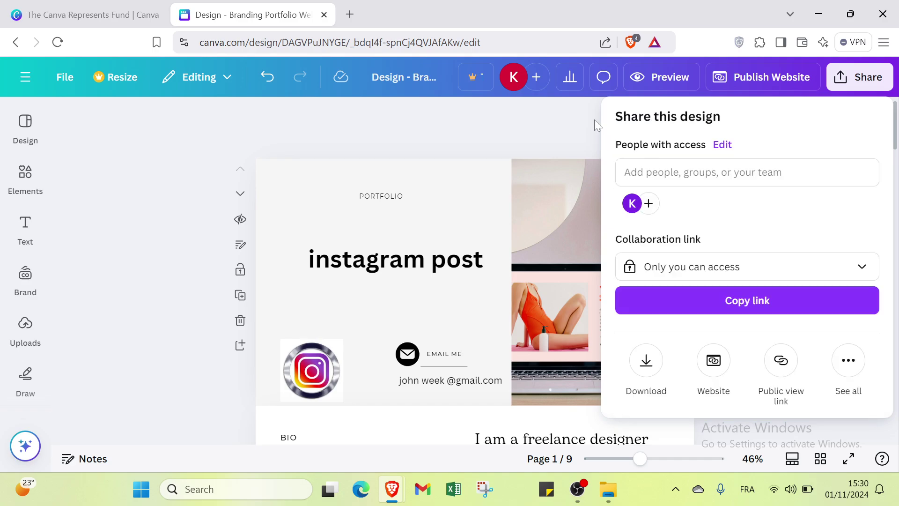
pyautogui.click(575, 134)
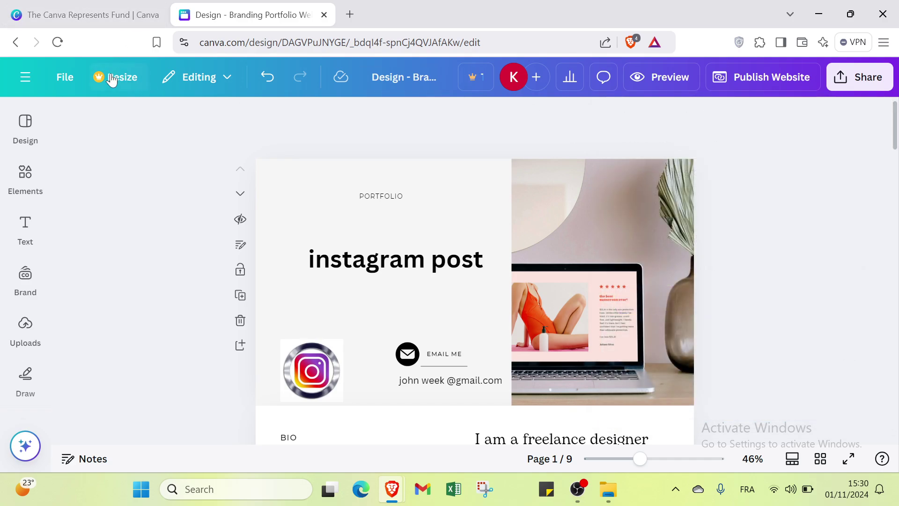
# Go back to Canva Home, where Branding Portfolio heads the recent designs
pyautogui.click(14, 42)
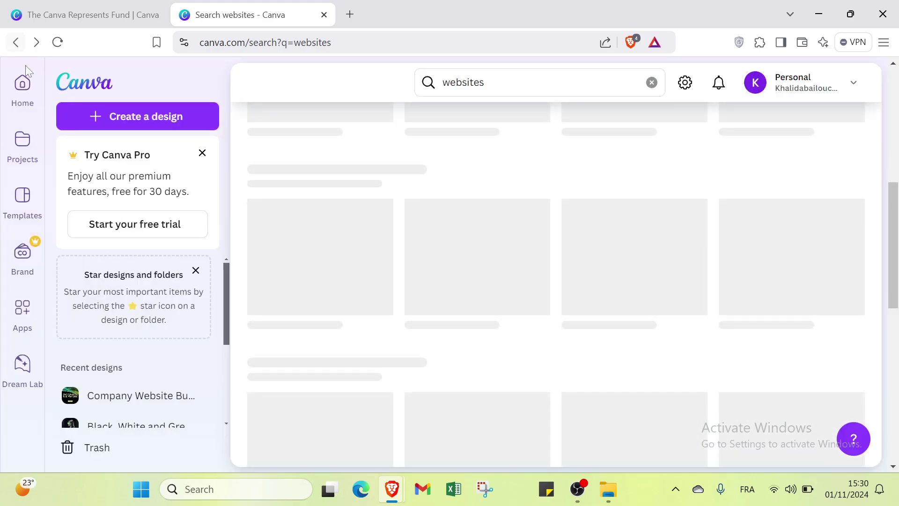
pyautogui.click(23, 88)
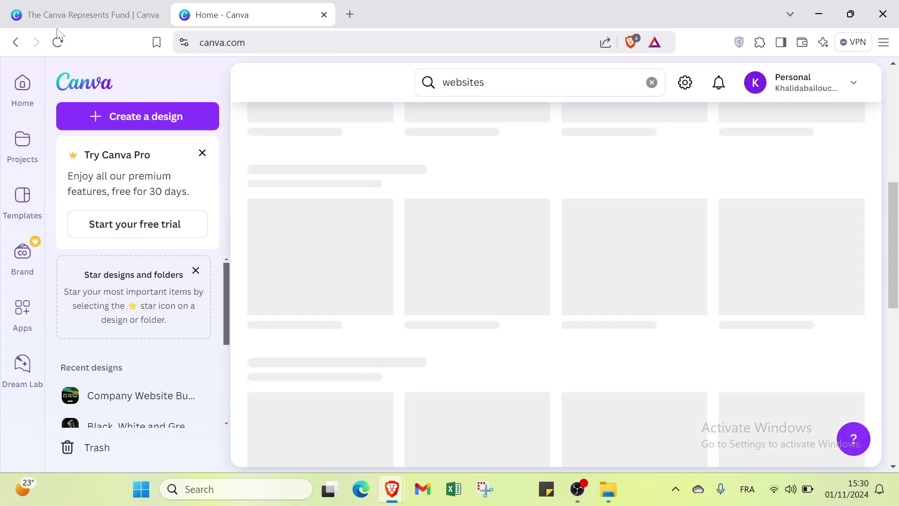
pyautogui.click(69, 15)
pyautogui.click(207, 19)
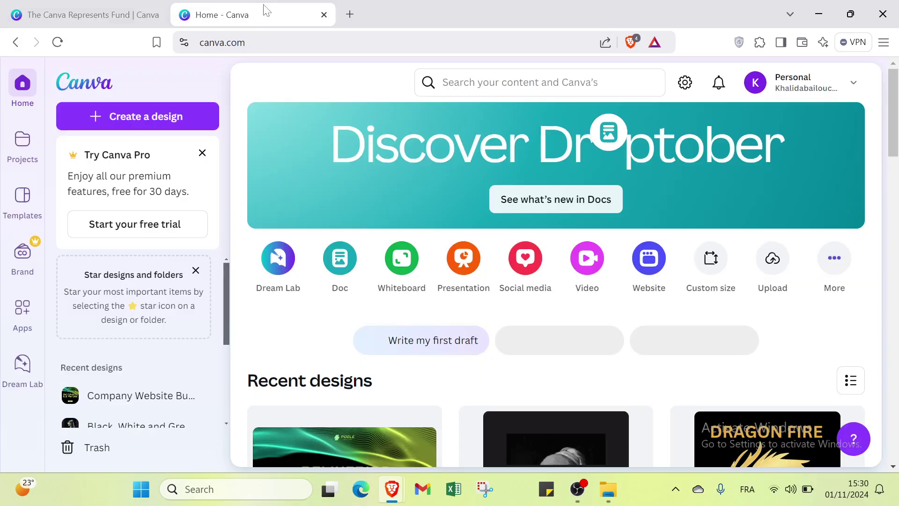
pyautogui.click(28, 93)
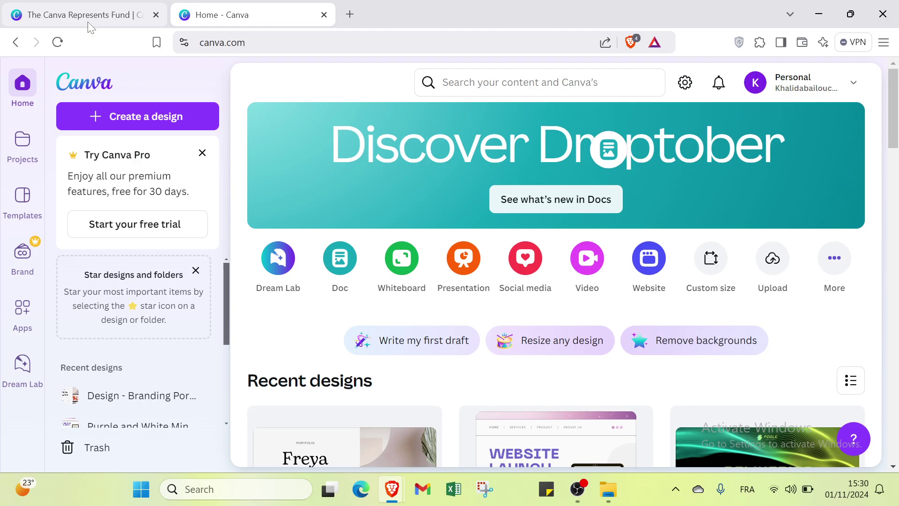